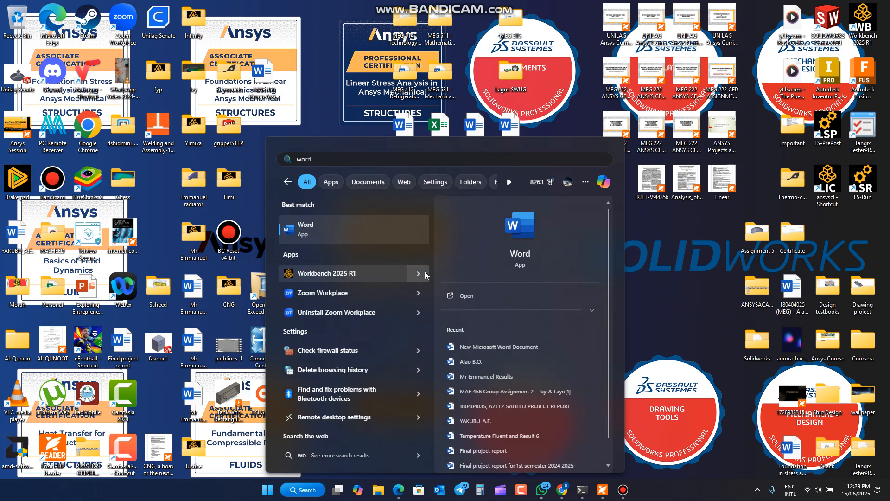
Launch Workbench 2025 R1 and add a standalone Geometry component system to the project schematic
{"action": "left_click", "coordinate": [425, 271]}
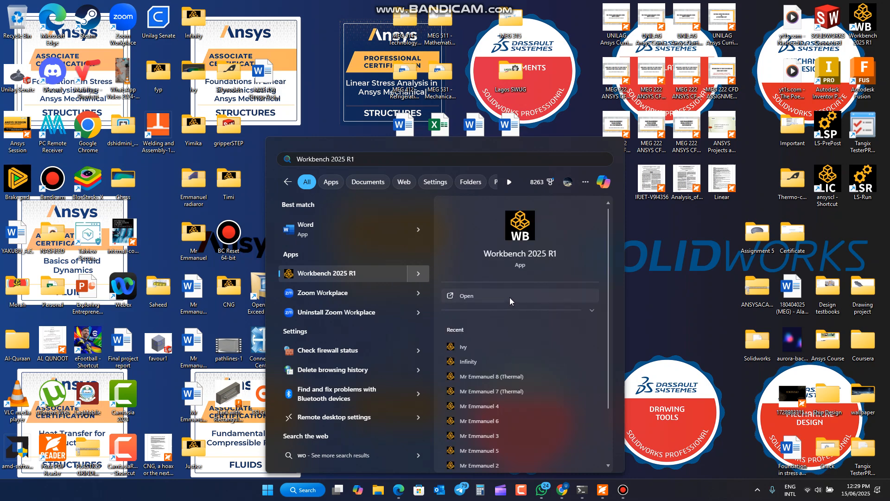
{"action": "left_click", "coordinate": [510, 296]}
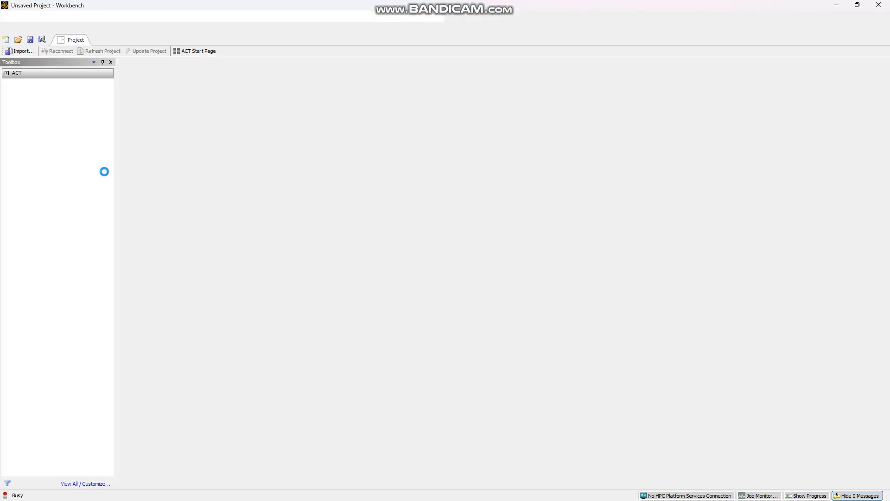
{"action": "scroll", "coordinate": [37, 296], "scroll_direction": "down", "scroll_amount": 11}
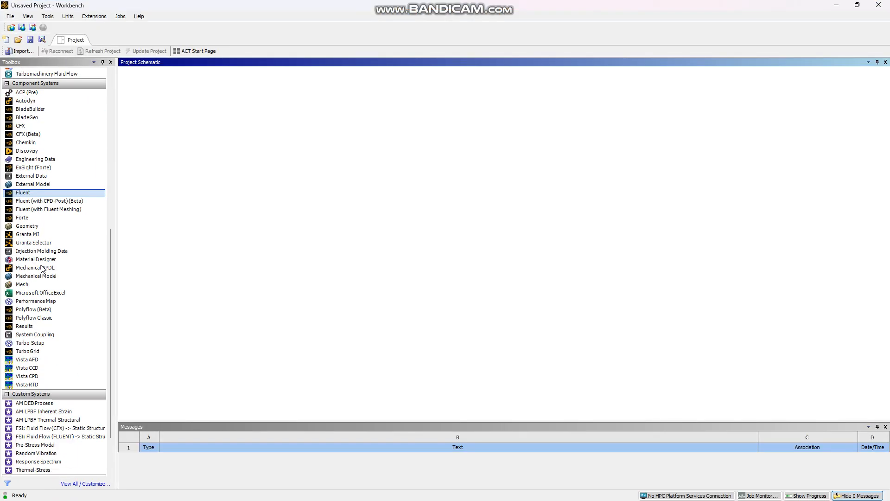
{"action": "scroll", "coordinate": [42, 269], "scroll_direction": "up", "scroll_amount": 2}
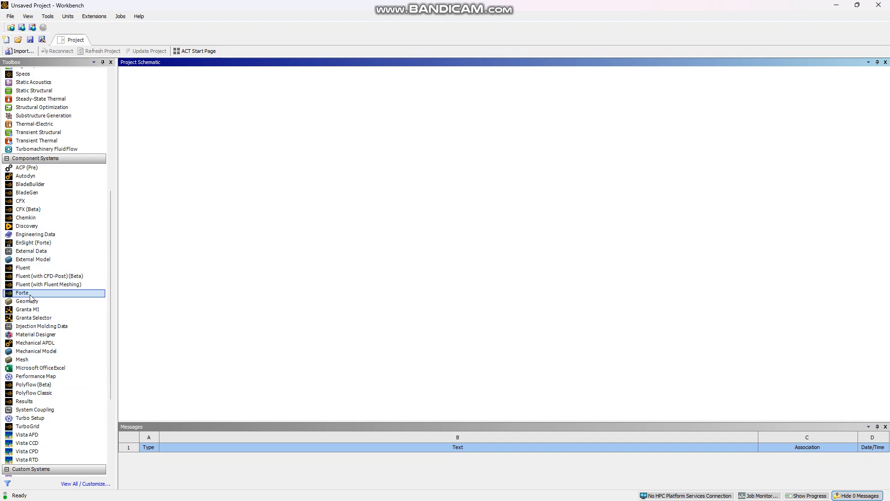
{"action": "left_click_drag", "start_coordinate": [37, 304], "coordinate": [199, 110]}
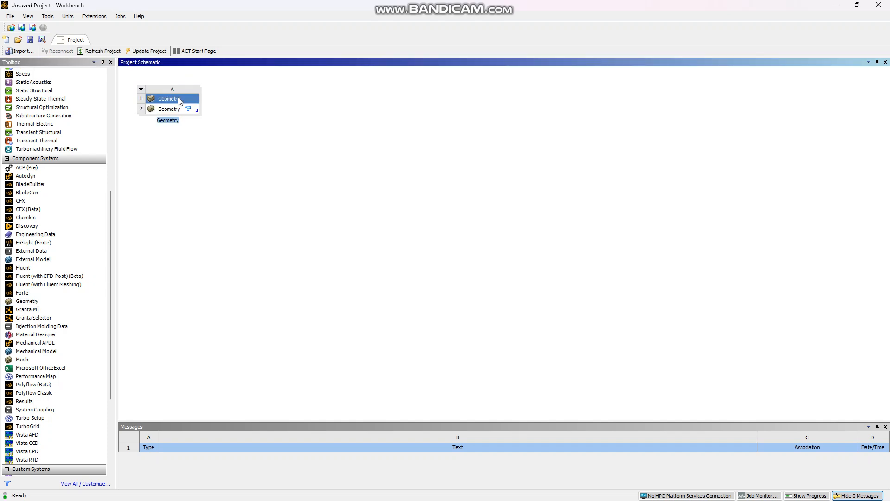
Create a new SpaceClaim geometry from the Geometry cell of system A
{"action": "left_click", "coordinate": [175, 113]}
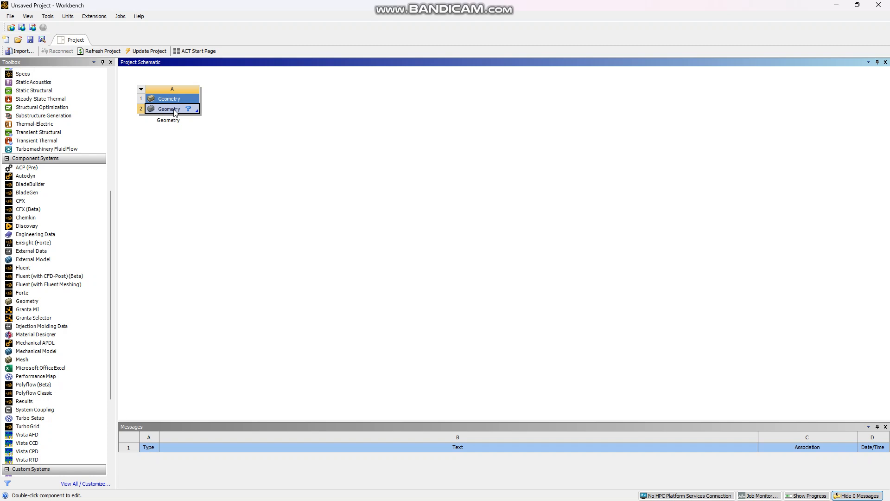
{"action": "right_click", "coordinate": [176, 112]}
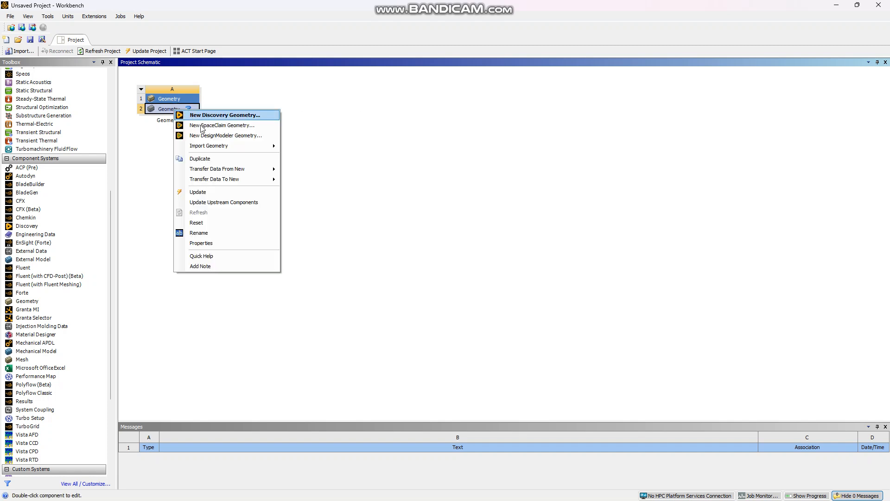
{"action": "left_click", "coordinate": [217, 125]}
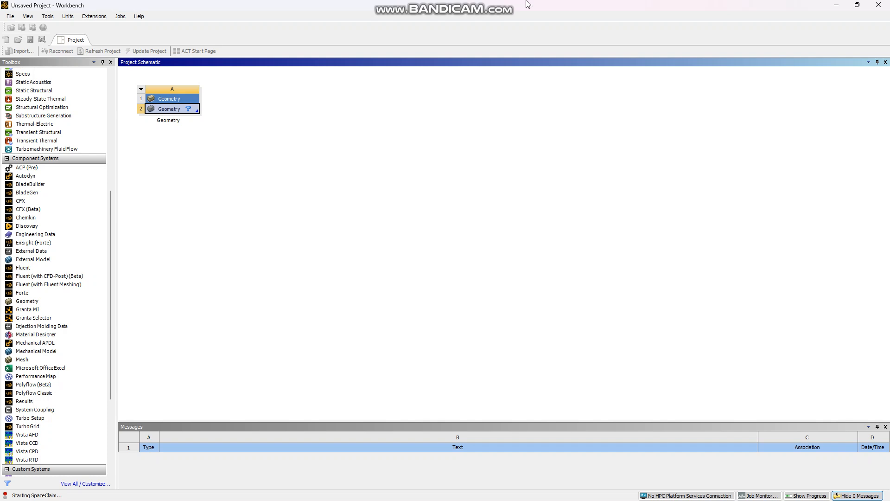
{"action": "mouse_move", "coordinate": [527, 4]}
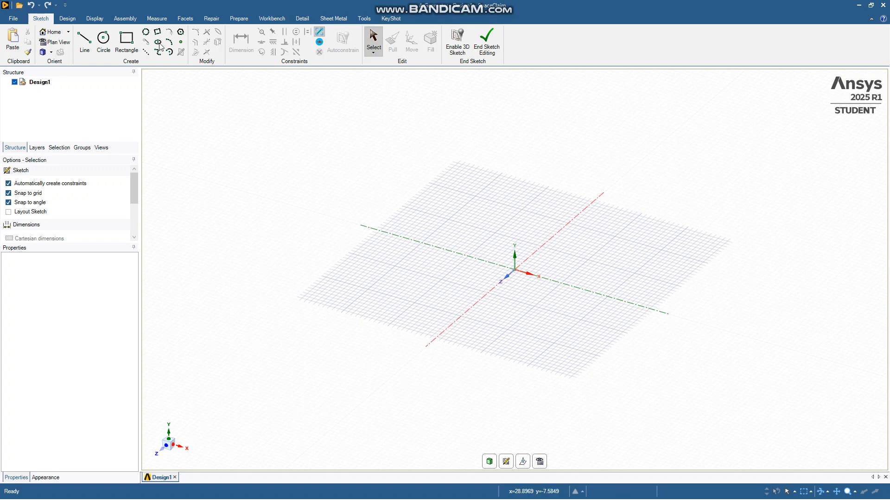
Place a new sketch on the YZ plane at the origin and view it straight on
{"action": "left_click", "coordinate": [507, 461]}
{"action": "left_click", "coordinate": [527, 277]}
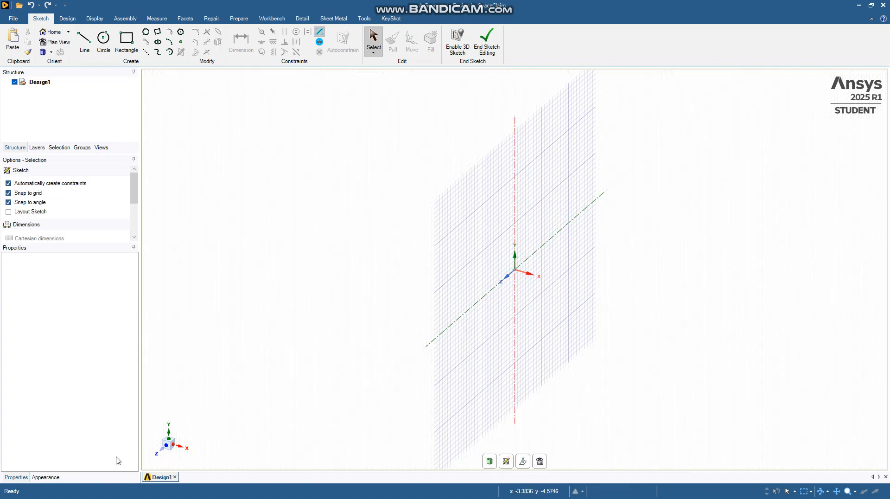
{"action": "left_click", "coordinate": [174, 447]}
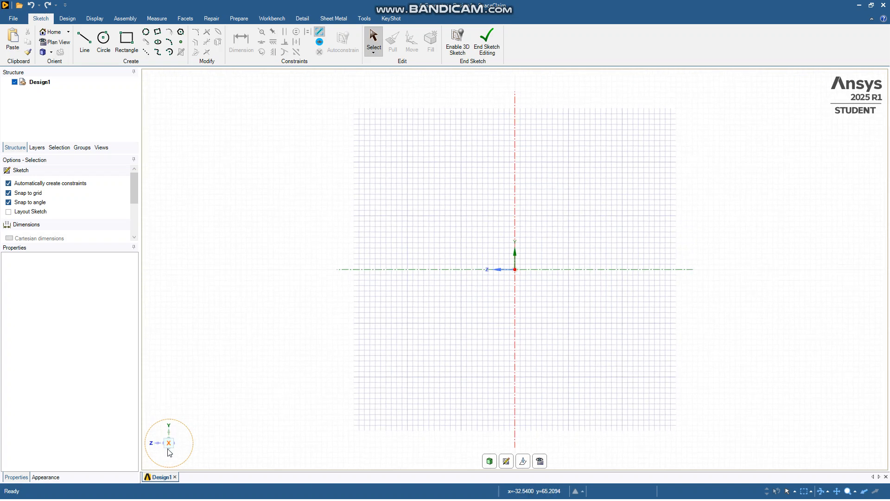
Sketch a thin horizontal rectangle about 31 mm by 1 mm just below the Z axis, spanning the vertical axis
{"action": "scroll", "coordinate": [519, 281], "scroll_direction": "up", "scroll_amount": 5}
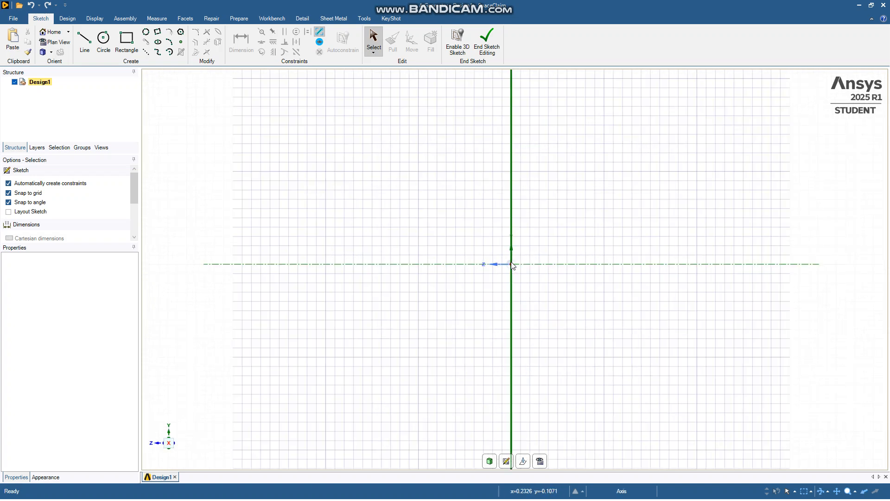
{"action": "left_click", "coordinate": [126, 41]}
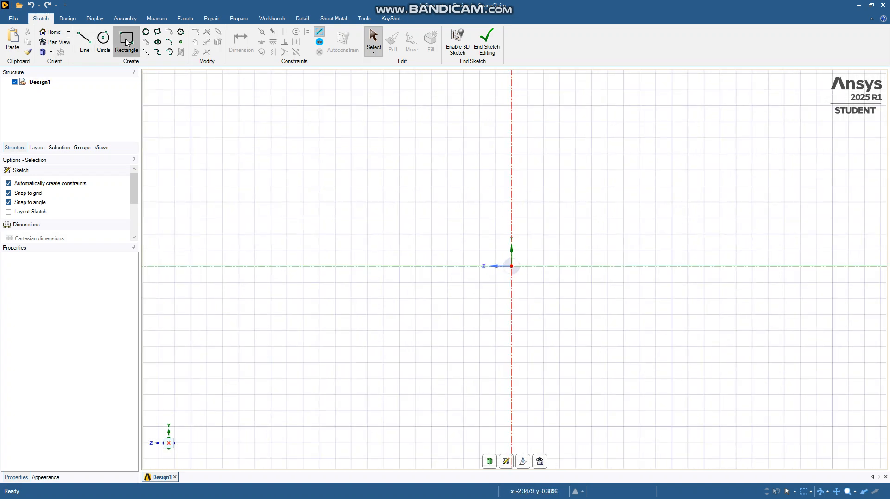
{"action": "left_click", "coordinate": [302, 282]}
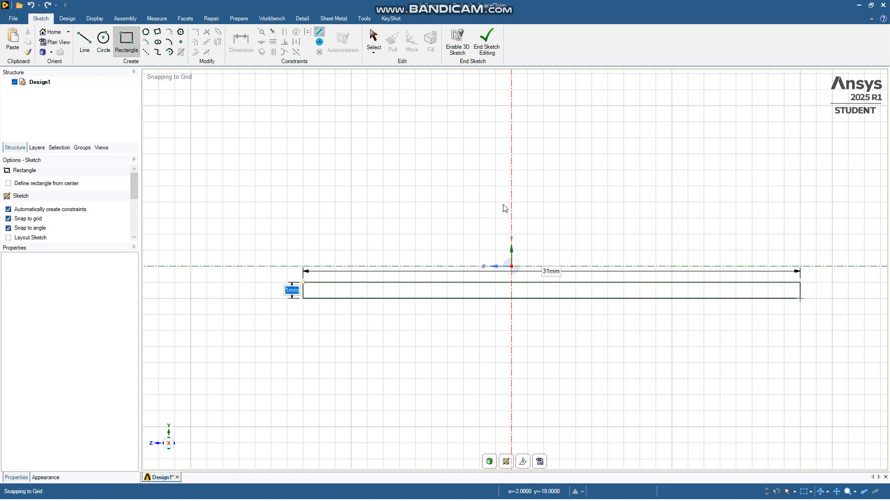
{"action": "key", "text": "Return"}
Constrain the rectangle's two short ends to be equally distant from the vertical axis
{"action": "scroll", "coordinate": [489, 253], "scroll_direction": "down", "scroll_amount": 1}
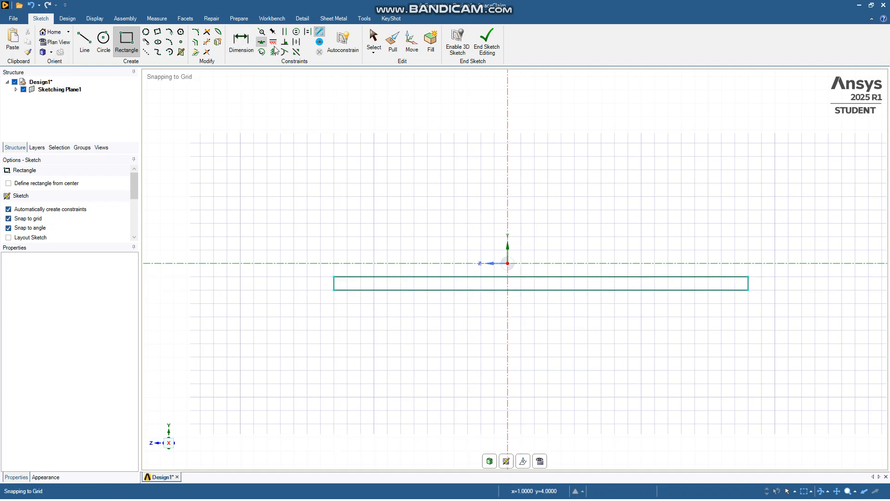
{"action": "left_click", "coordinate": [297, 44]}
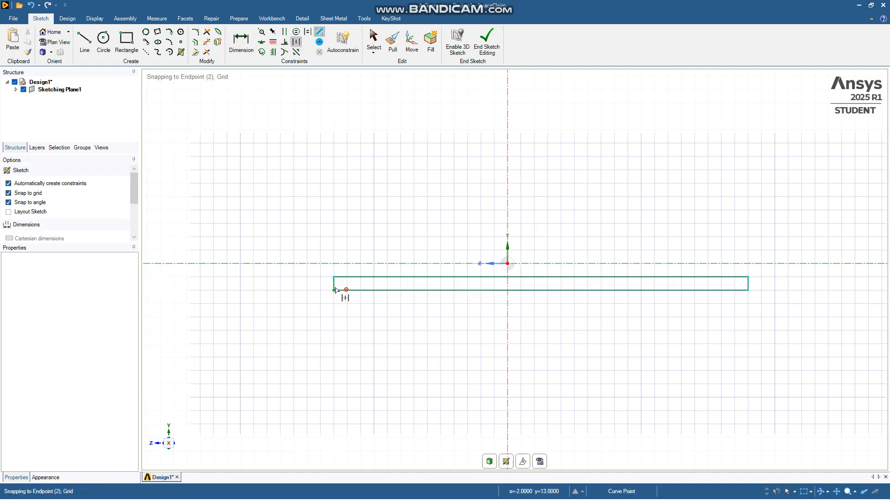
{"action": "left_click", "coordinate": [508, 207]}
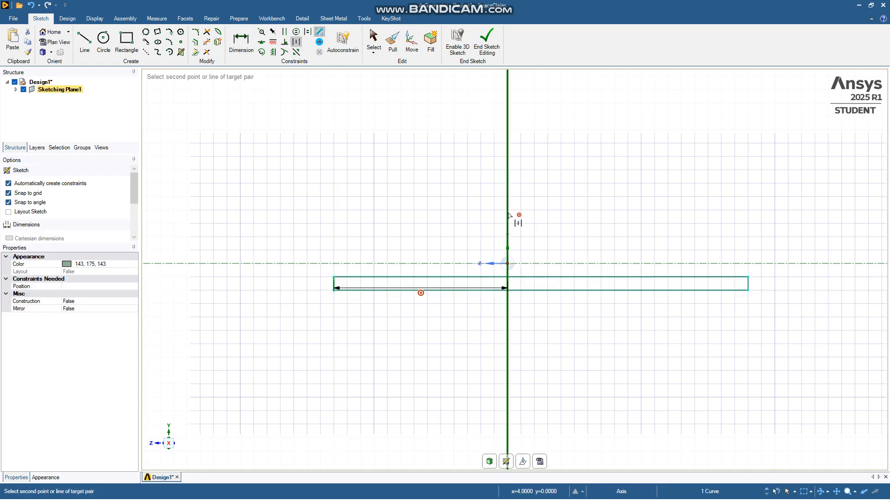
{"action": "left_click", "coordinate": [742, 285]}
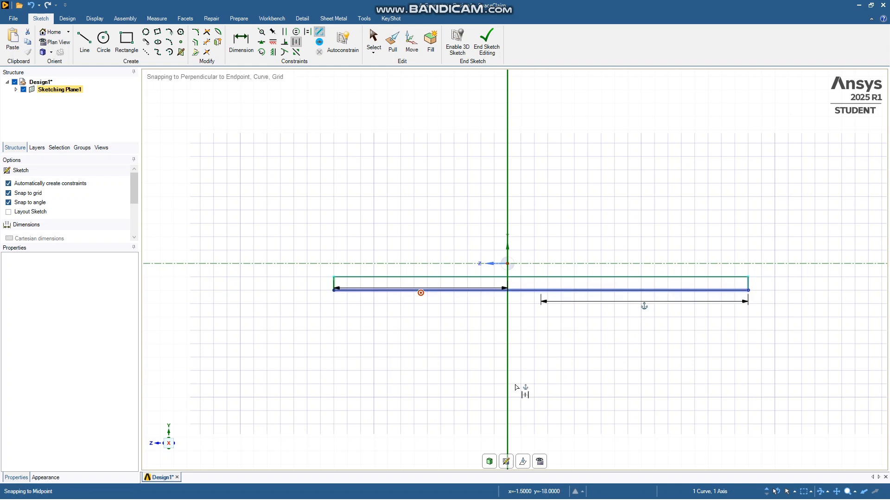
{"action": "left_click", "coordinate": [509, 343]}
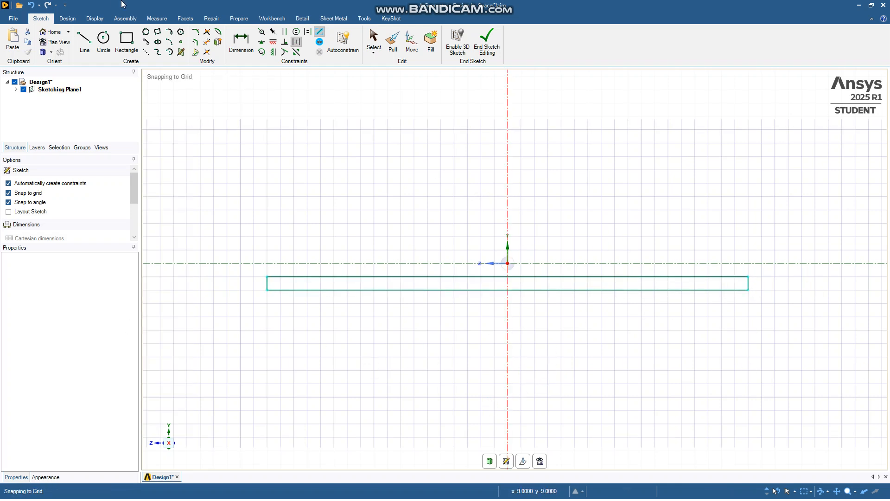
Dimension the rectangle's long lower edge and set its length to 220 mm
{"action": "left_click", "coordinate": [244, 43]}
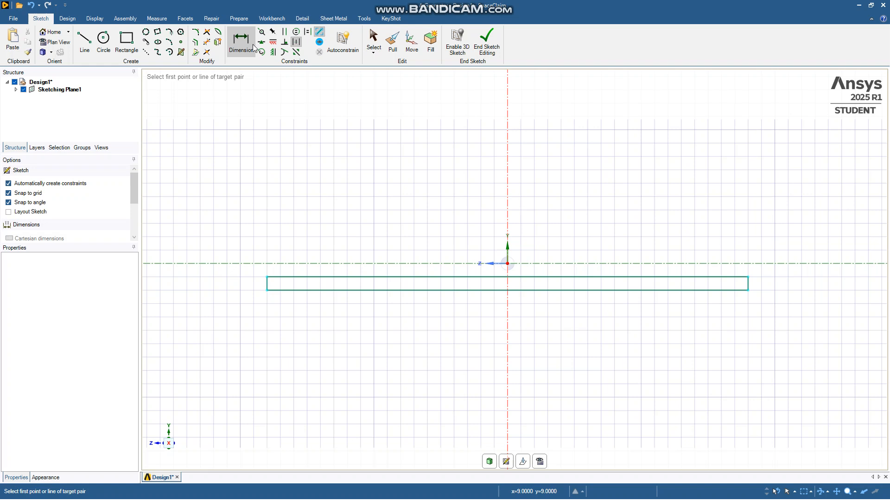
{"action": "left_click", "coordinate": [464, 290]}
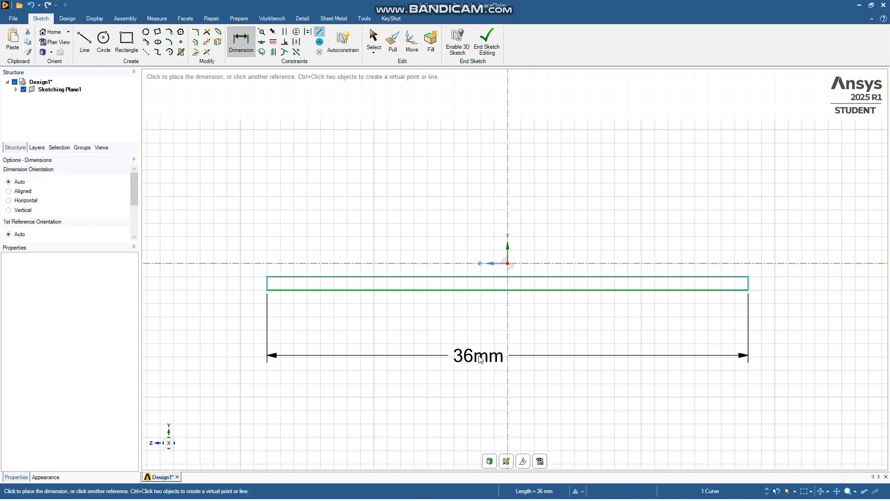
{"action": "left_click", "coordinate": [480, 357]}
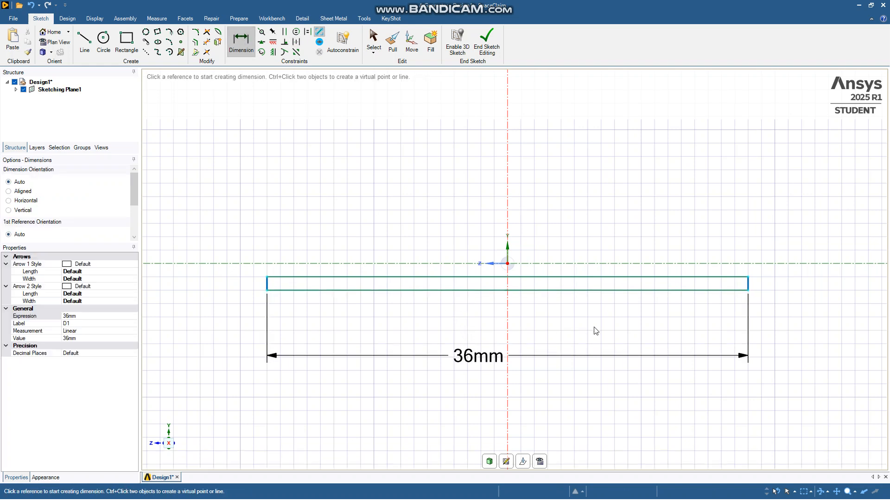
{"action": "double_click", "coordinate": [460, 355]}
{"action": "type", "text": "22"}
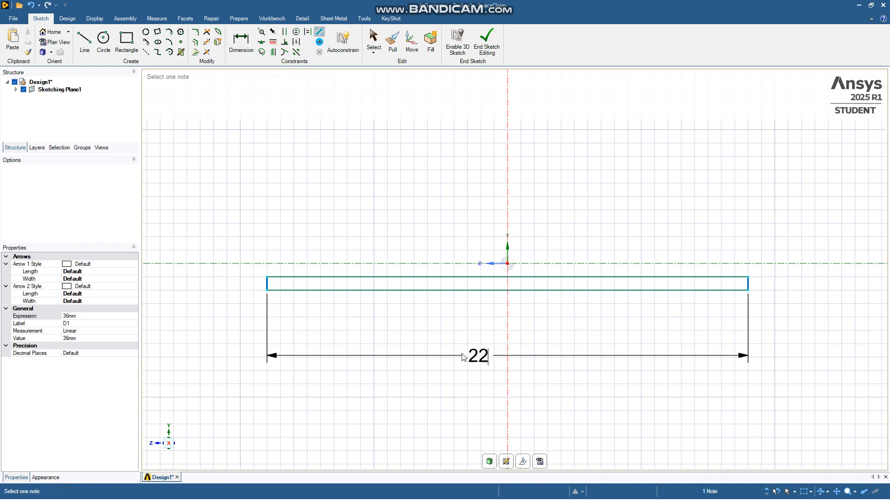
{"action": "type", "text": "0"}
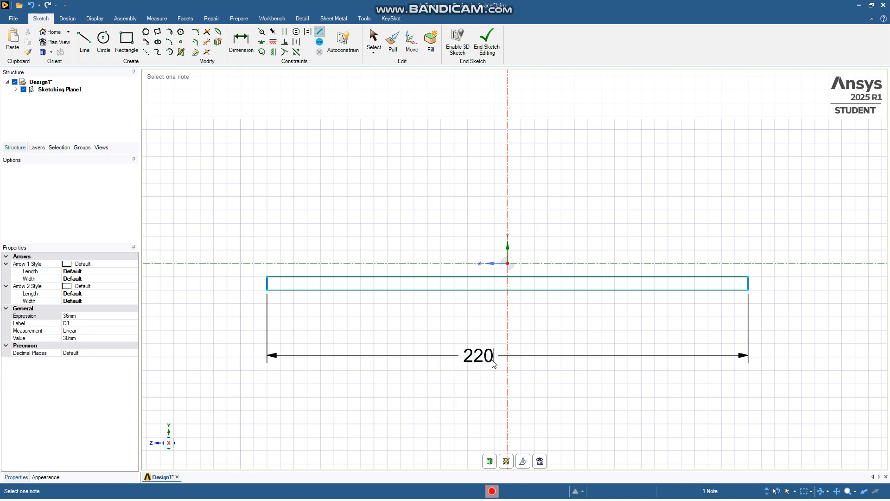
{"action": "key", "text": "Return"}
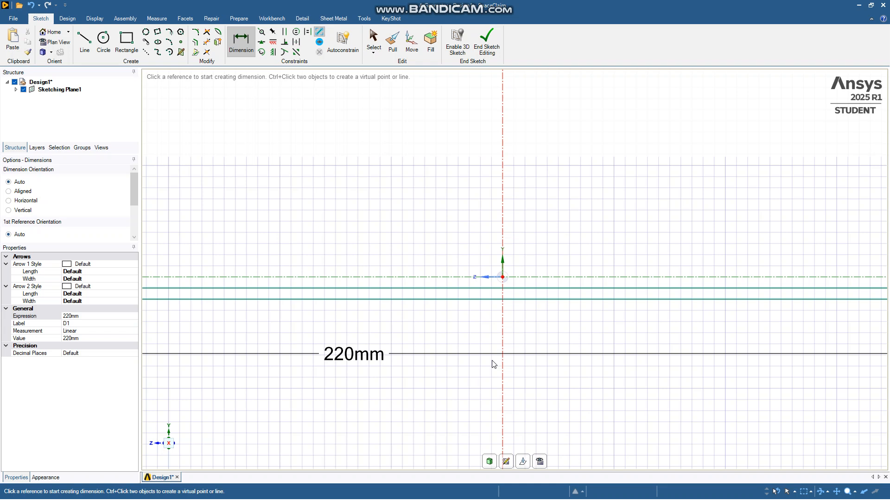
Dimension the rectangle's thickness along its short end edge
{"action": "scroll", "coordinate": [493, 364], "scroll_direction": "down", "scroll_amount": 3}
{"action": "scroll", "coordinate": [302, 353], "scroll_direction": "up", "scroll_amount": 6}
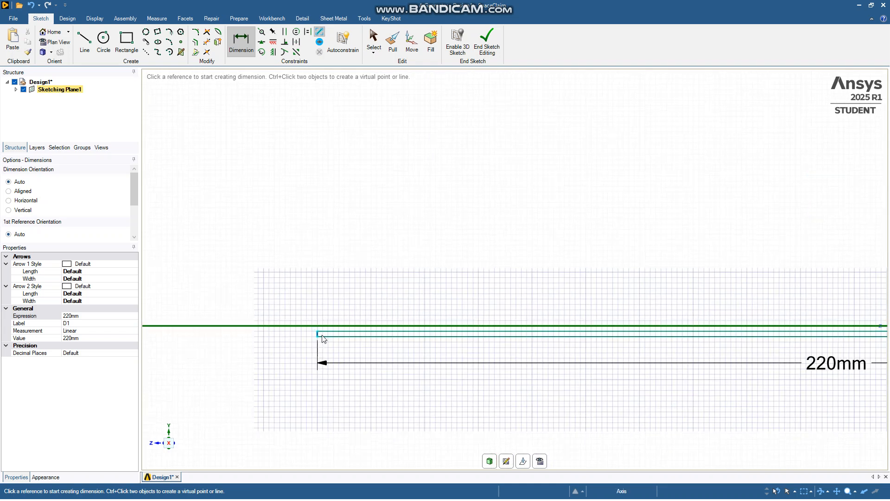
{"action": "left_click", "coordinate": [295, 343]}
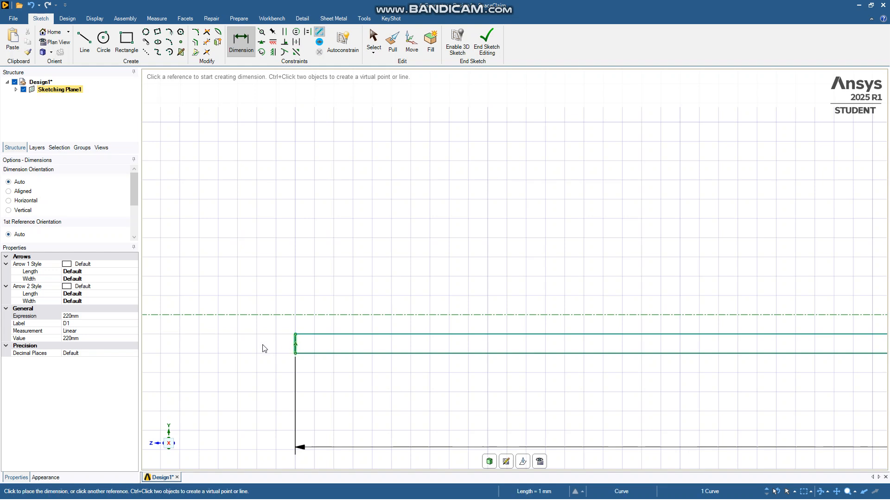
{"action": "left_click", "coordinate": [343, 404]}
{"action": "scroll", "coordinate": [319, 385], "scroll_direction": "down", "scroll_amount": 2}
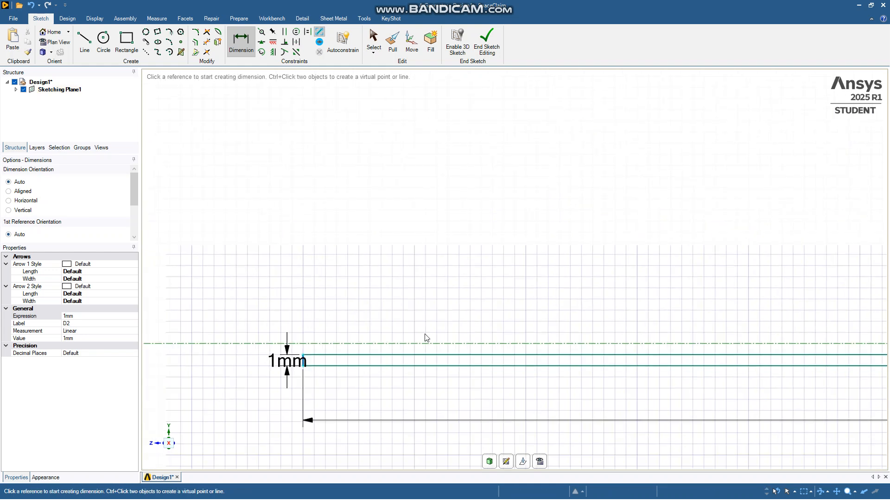
{"action": "left_click", "coordinate": [437, 347]}
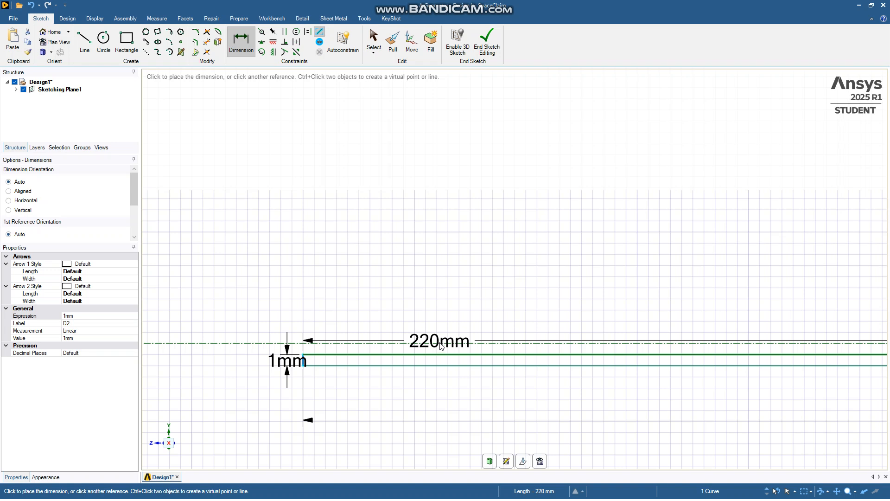
{"action": "left_click", "coordinate": [440, 346]}
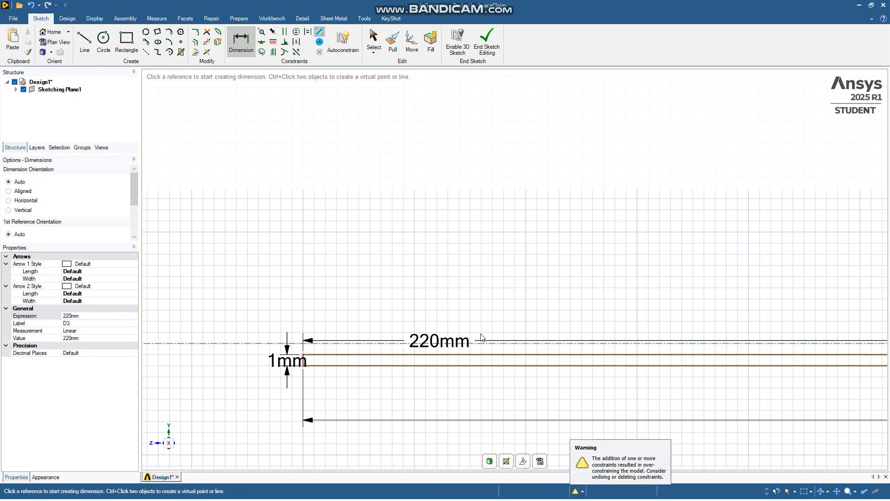
{"action": "key", "text": "ctrl+z"}
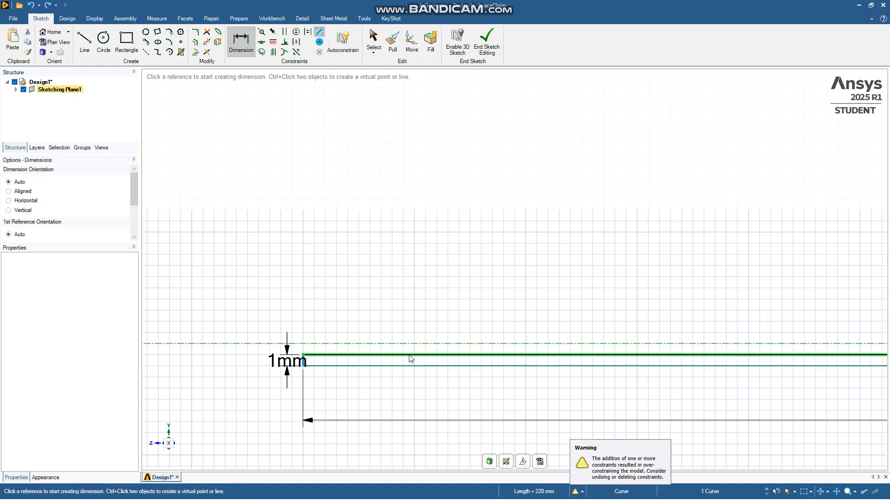
Dimension the distance from the rectangle's upper edge to the horizontal axis and set it to 8 mm
{"action": "left_click", "coordinate": [410, 355]}
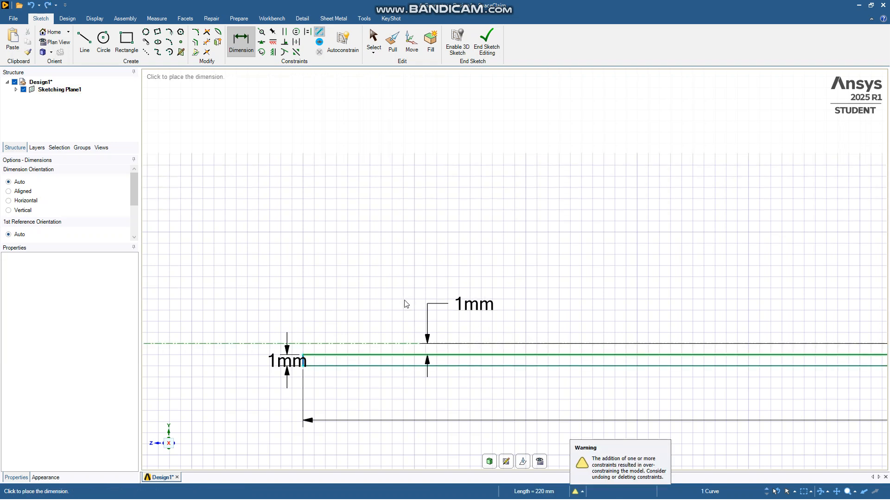
{"action": "left_click", "coordinate": [390, 308]}
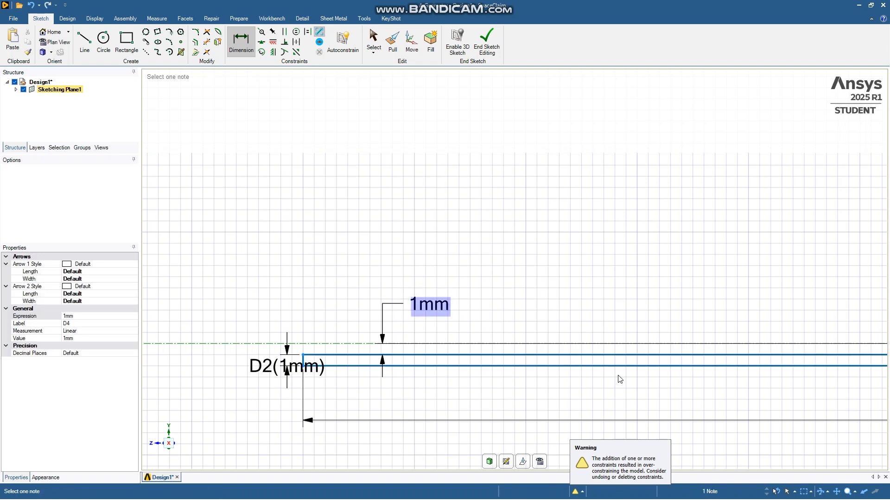
{"action": "type", "text": "8"}
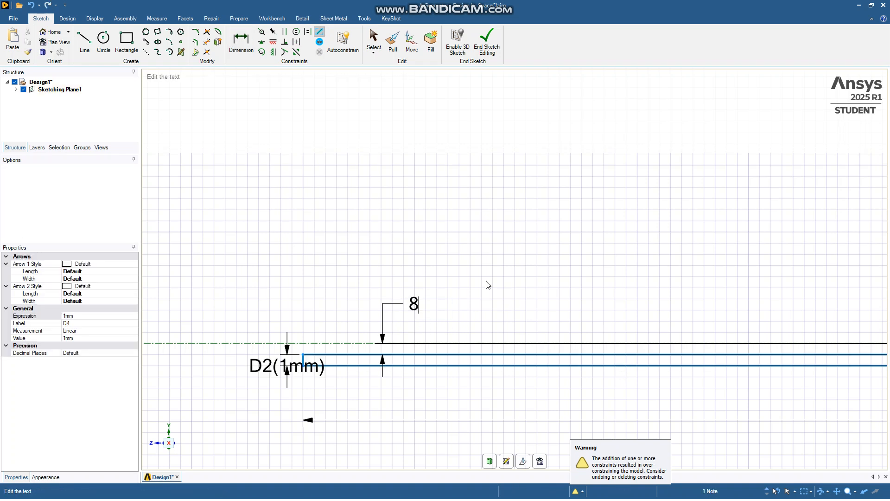
{"action": "key", "text": "Return"}
{"action": "scroll", "coordinate": [392, 260], "scroll_direction": "down", "scroll_amount": 5}
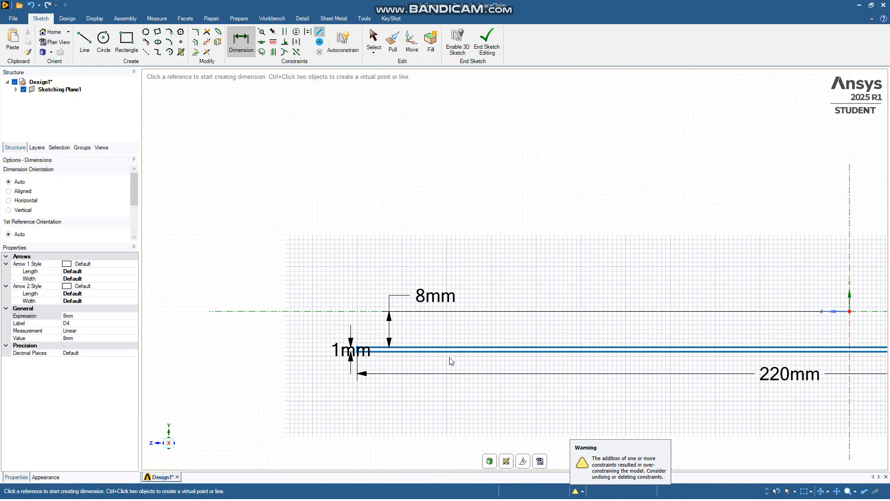
End sketch editing to turn the closed thin rectangle profile into a surface
{"action": "scroll", "coordinate": [468, 343], "scroll_direction": "down", "scroll_amount": 2}
{"action": "scroll", "coordinate": [475, 334], "scroll_direction": "down", "scroll_amount": 3}
{"action": "scroll", "coordinate": [814, 368], "scroll_direction": "up", "scroll_amount": 3}
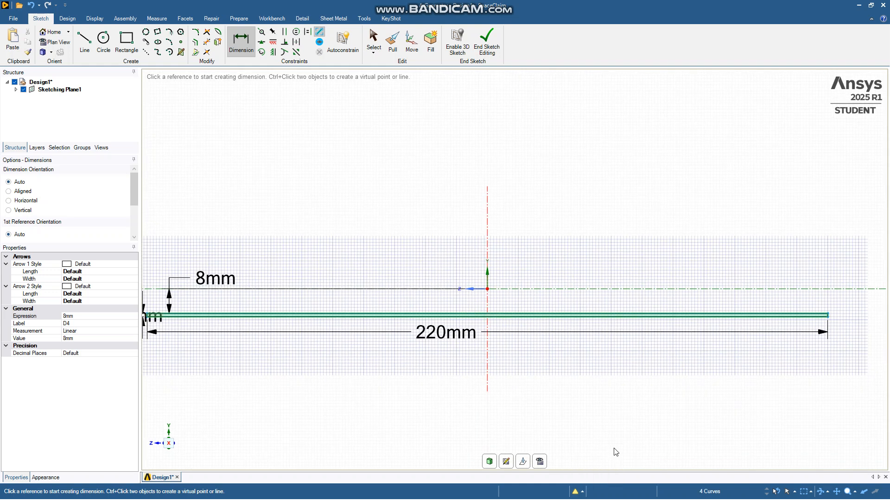
{"action": "scroll", "coordinate": [615, 427], "scroll_direction": "down", "scroll_amount": 2}
{"action": "scroll", "coordinate": [577, 347], "scroll_direction": "up", "scroll_amount": 2}
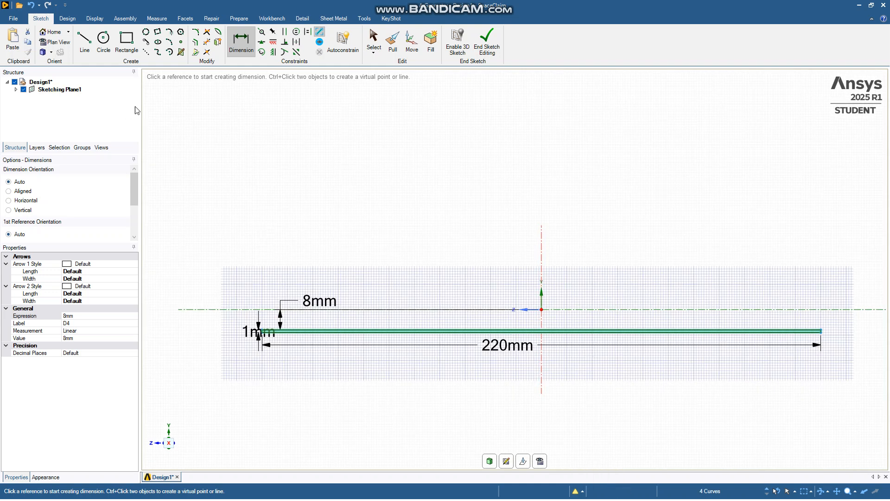
{"action": "left_click", "coordinate": [493, 46]}
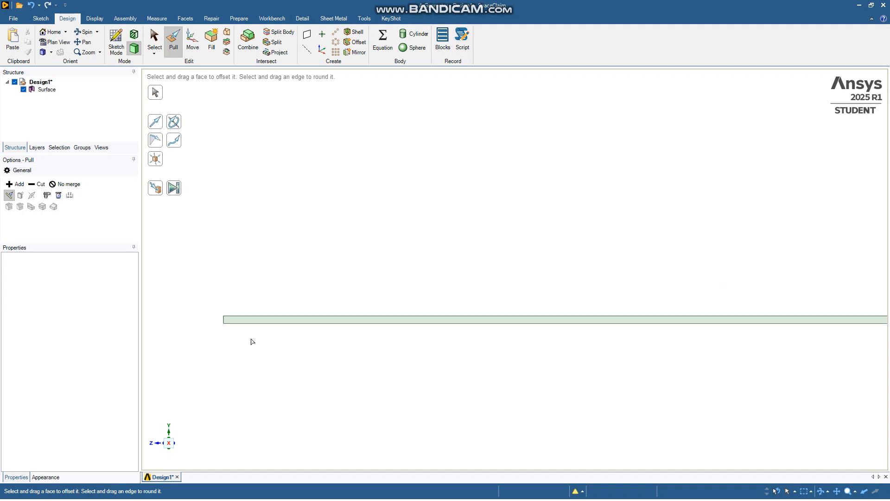
Revolve the rectangular face a full turn around the Z axis with Pull to form a hollow tube
{"action": "left_click", "coordinate": [237, 319]}
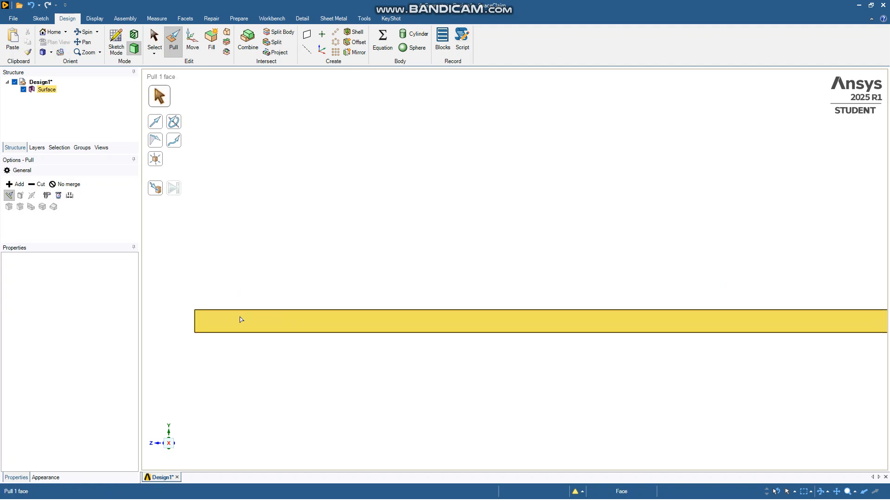
{"action": "left_click", "coordinate": [241, 319]}
{"action": "scroll", "coordinate": [228, 282], "scroll_direction": "down", "scroll_amount": 2}
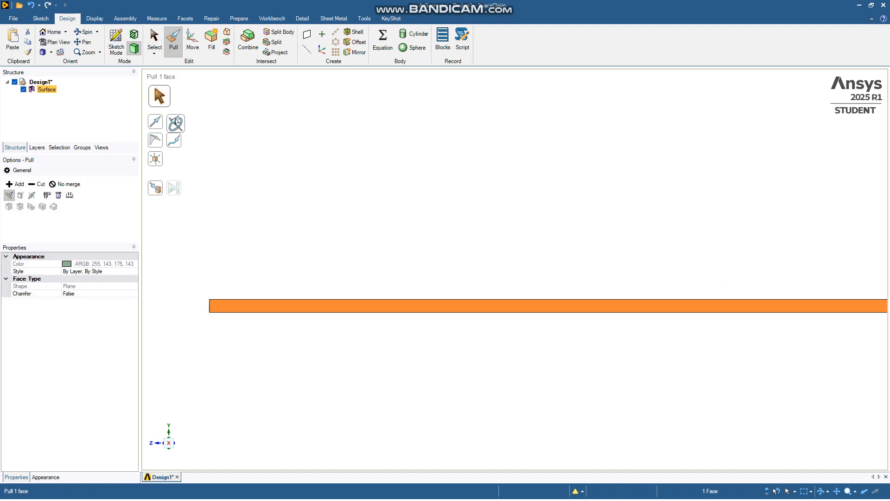
{"action": "left_click", "coordinate": [177, 125]}
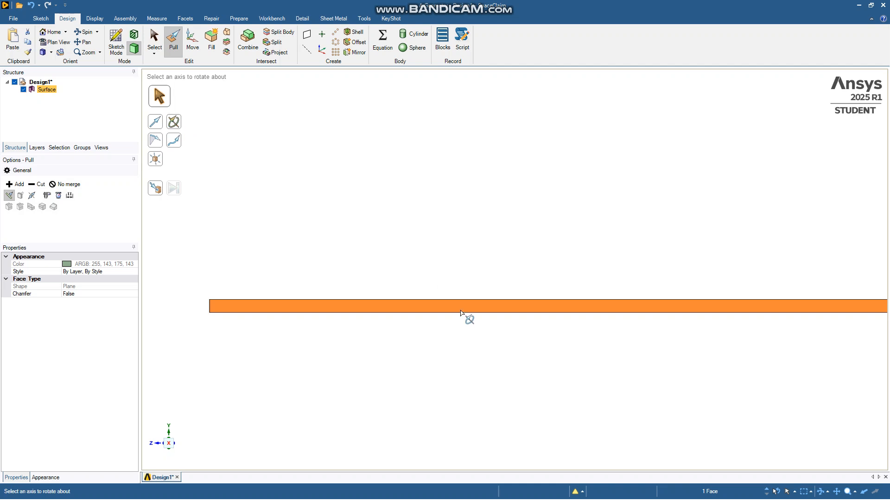
{"action": "left_click", "coordinate": [612, 291]}
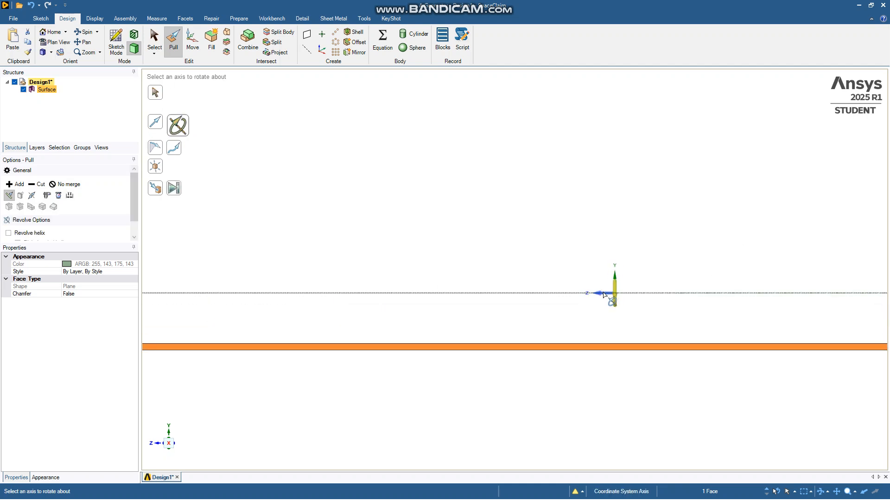
{"action": "left_click", "coordinate": [603, 294]}
{"action": "scroll", "coordinate": [593, 378], "scroll_direction": "down", "scroll_amount": 3}
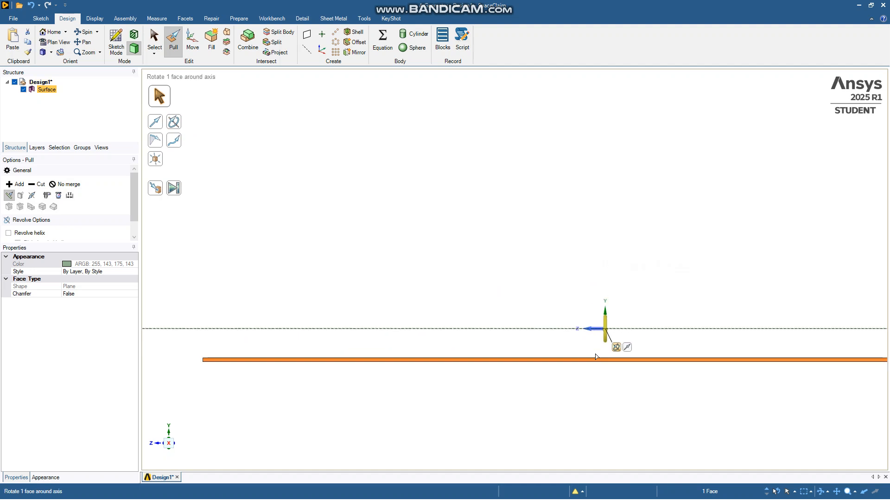
{"action": "left_click", "coordinate": [182, 191]}
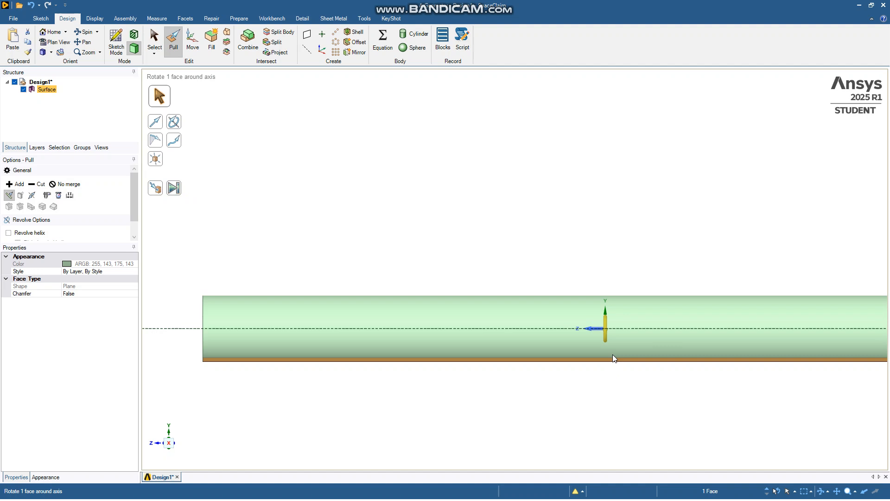
{"action": "scroll", "coordinate": [483, 280], "scroll_direction": "down", "scroll_amount": 3}
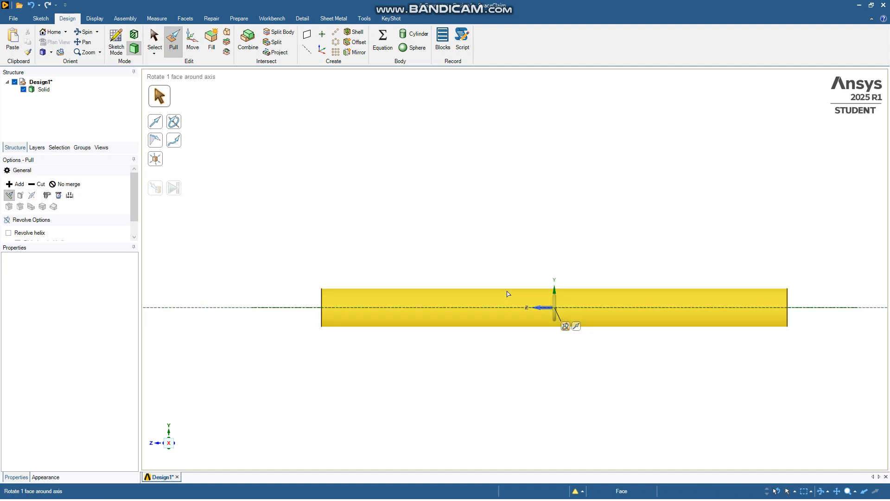
{"action": "middle_click_drag", "start_coordinate": [444, 256], "coordinate": [473, 261]}
{"action": "scroll", "coordinate": [492, 262], "scroll_direction": "up", "scroll_amount": 3}
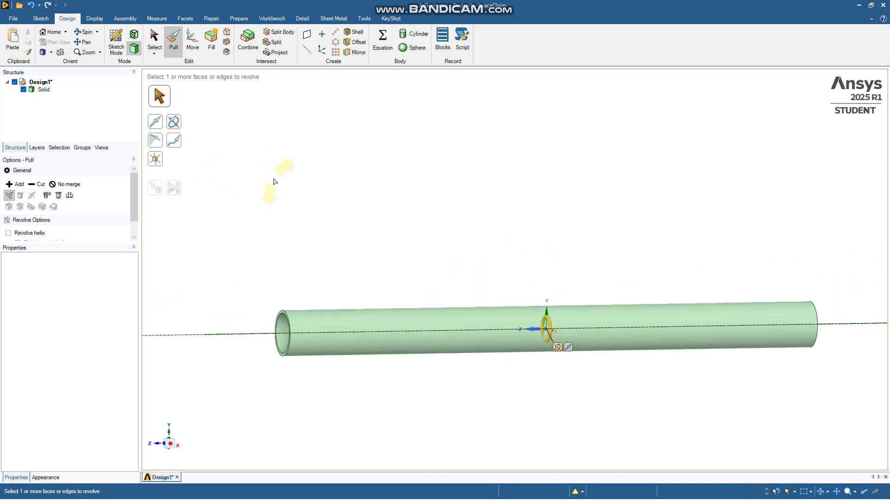
{"action": "key", "text": "Escape"}
Rename the tube's solid body as Tube_solid
{"action": "key", "text": "s"}
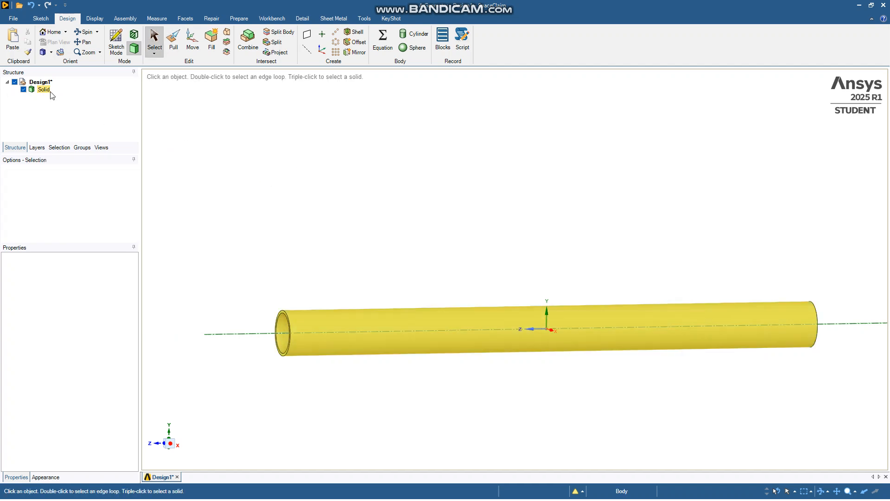
{"action": "right_click", "coordinate": [43, 89]}
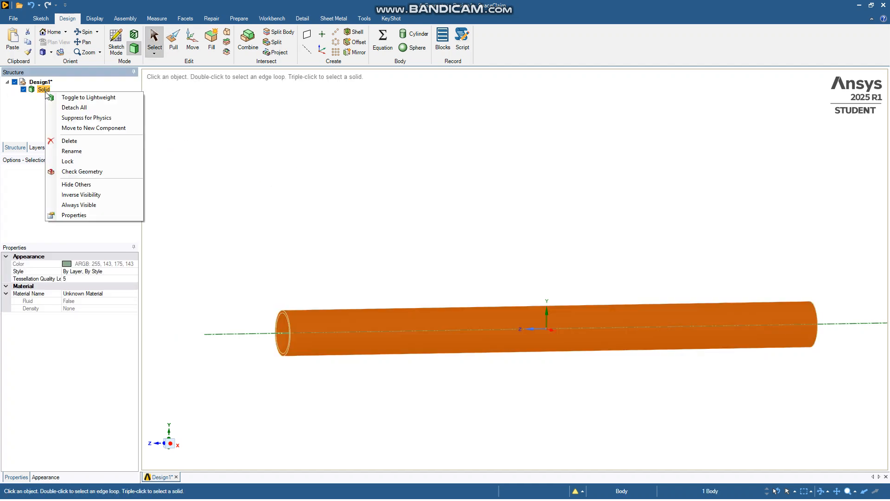
{"action": "left_click", "coordinate": [84, 150]}
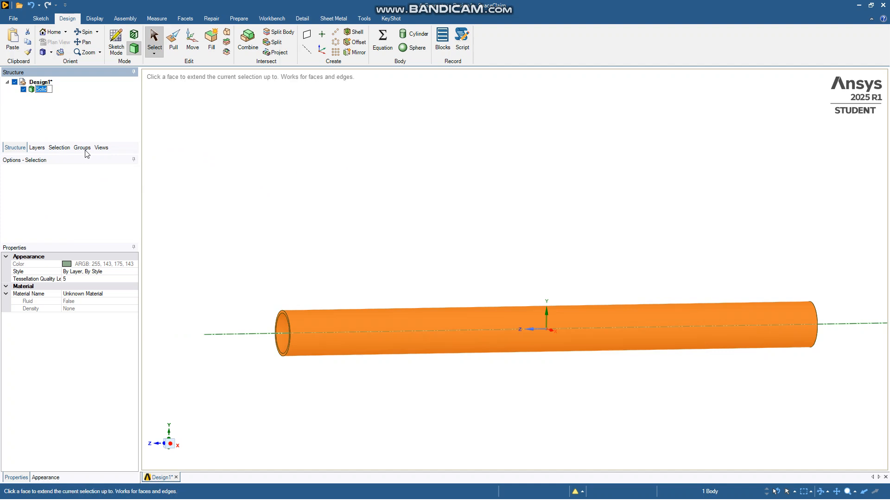
{"action": "type", "text": "Tube"}
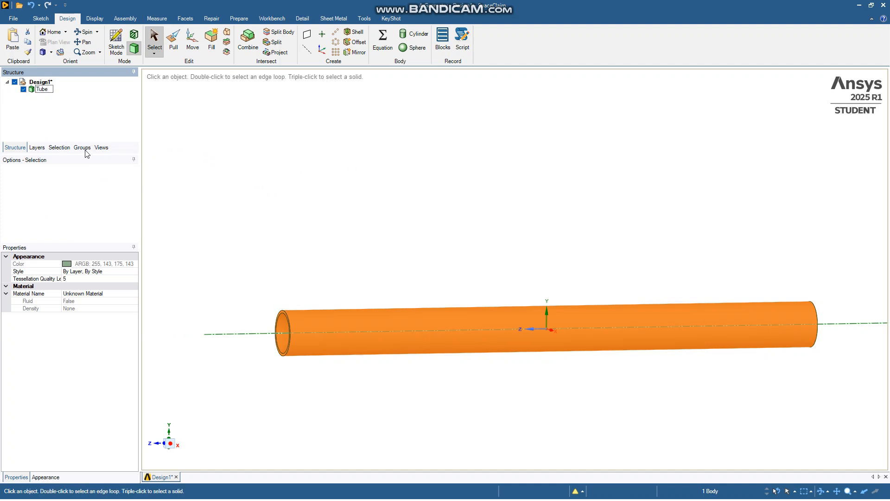
{"action": "type", "text": "_solid"}
{"action": "left_click", "coordinate": [313, 129]}
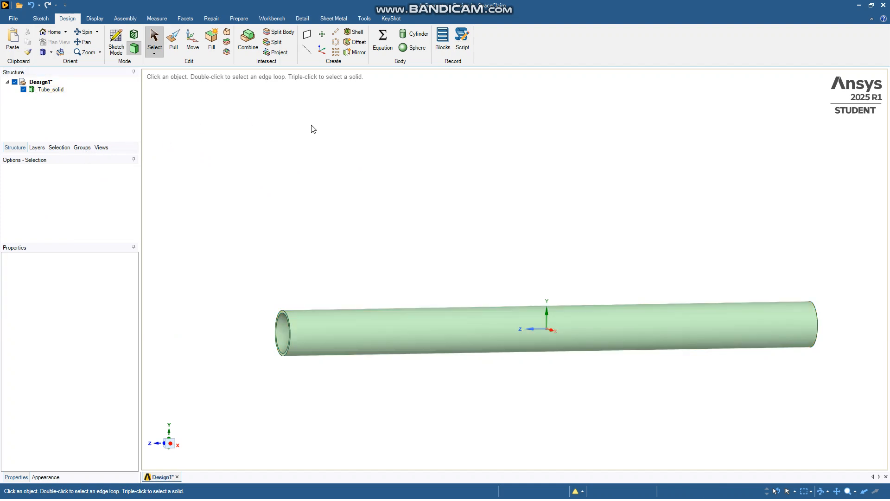
Hide the Tube_solid body and dismiss the notice about suppressing for physics
{"action": "middle_click_drag", "start_coordinate": [453, 226], "coordinate": [461, 226]}
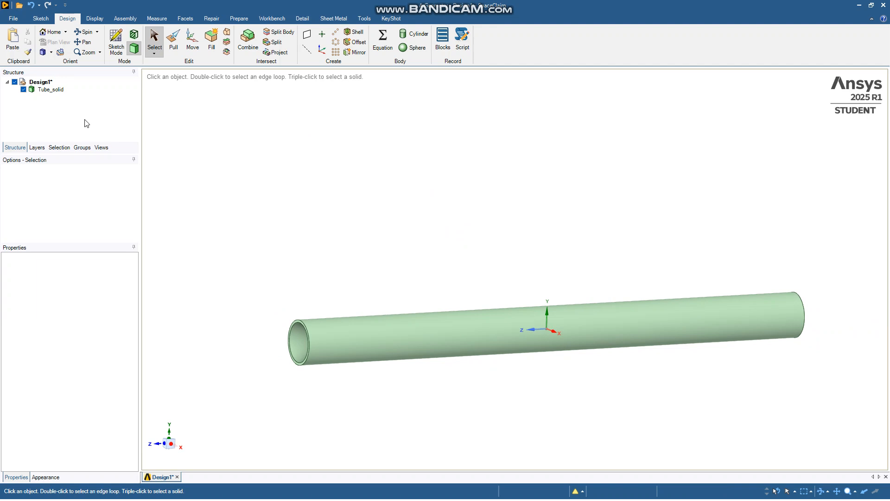
{"action": "left_click", "coordinate": [23, 89]}
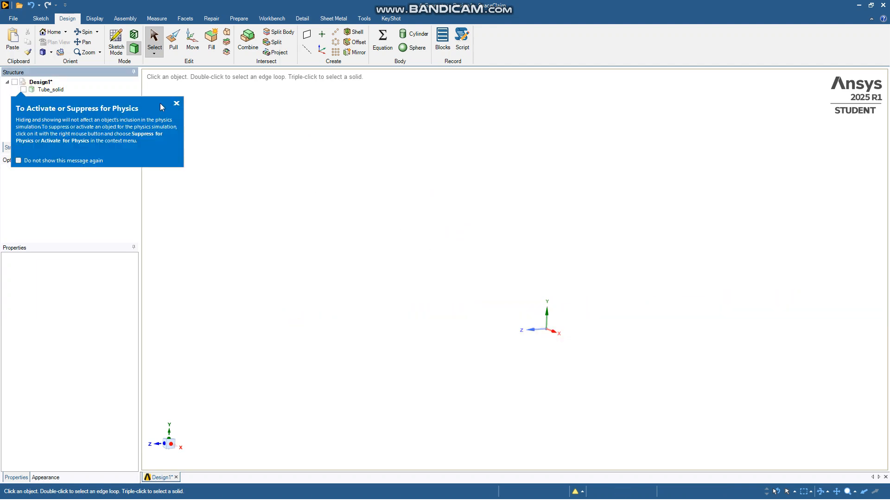
{"action": "left_click", "coordinate": [178, 105]}
Start a new sketch on the XY plane at the origin and view the plane head-on
{"action": "middle_click_drag", "start_coordinate": [423, 334], "coordinate": [461, 349]}
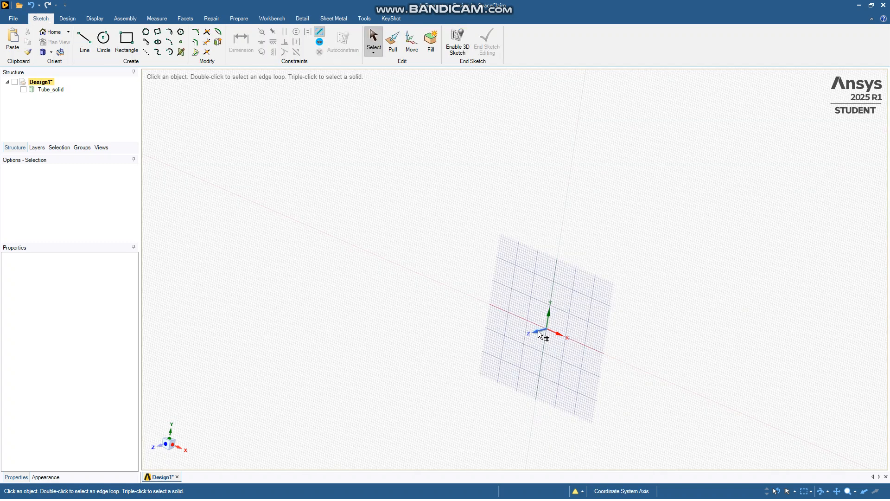
{"action": "left_click", "coordinate": [537, 330]}
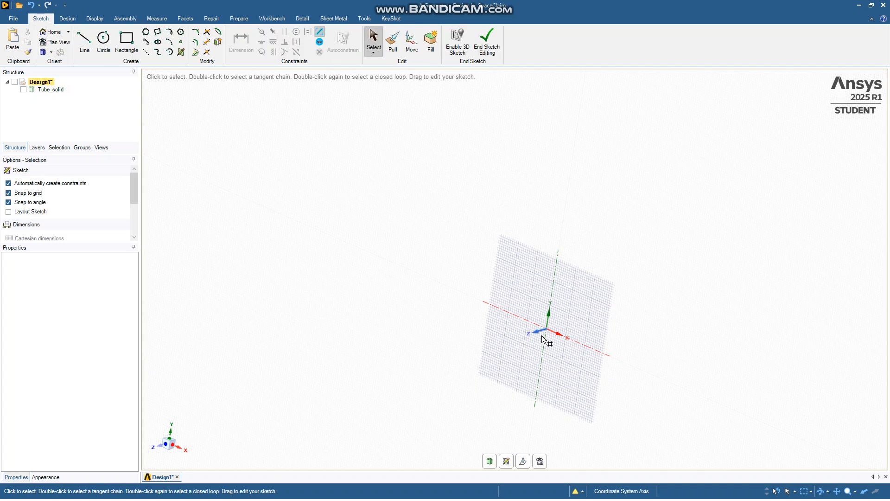
{"action": "left_click", "coordinate": [165, 444]}
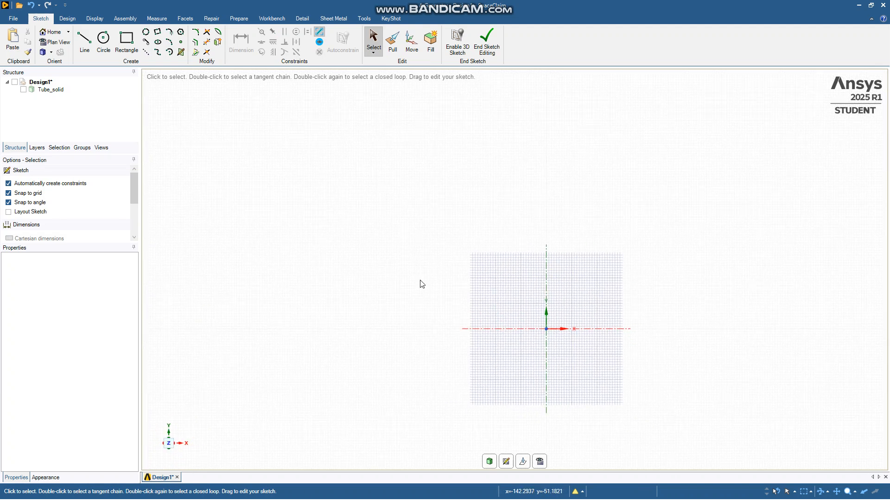
Sketch a circle about 48 mm in diameter centred on the origin
{"action": "left_click", "coordinate": [104, 39]}
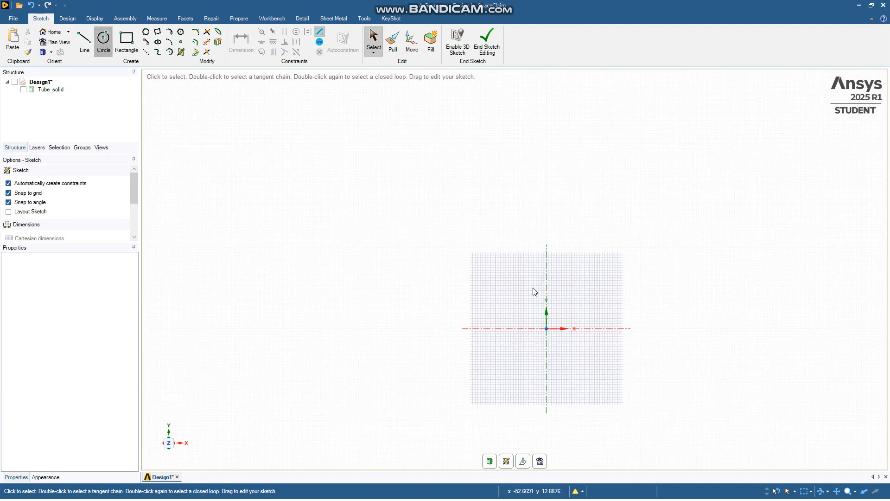
{"action": "left_click", "coordinate": [547, 328]}
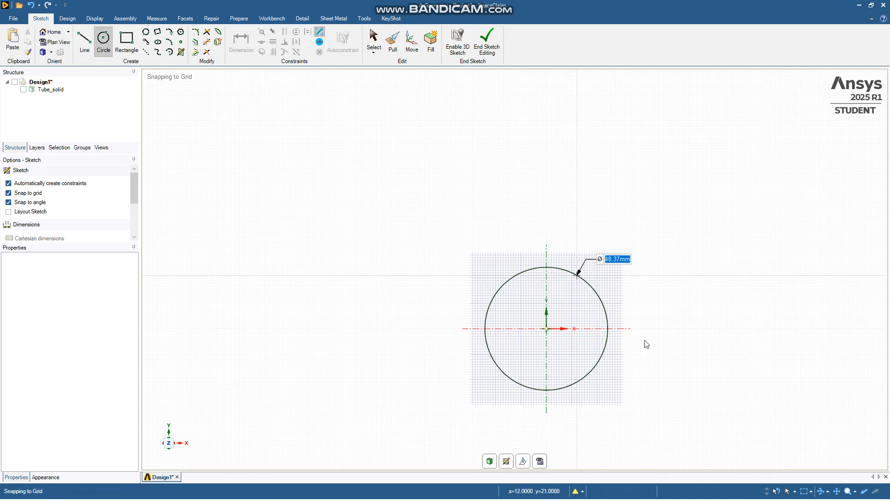
{"action": "key", "text": "Return"}
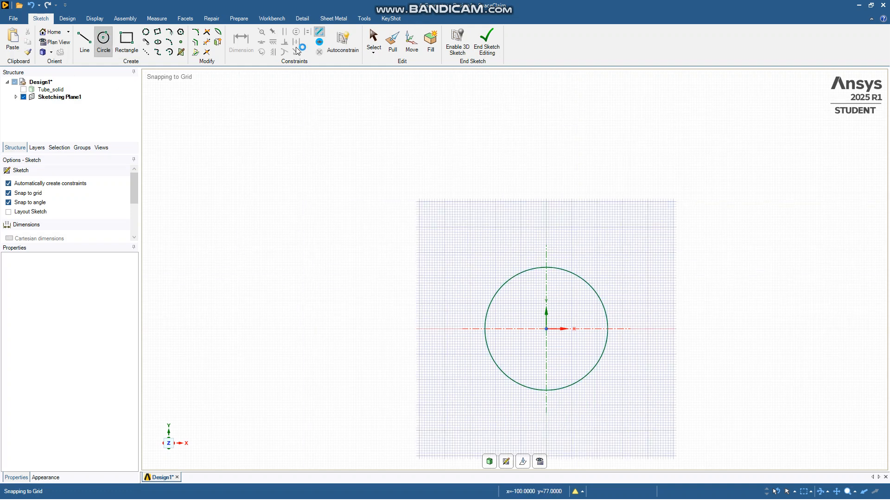
Dimension the circle's diameter, set it to 38 mm, and end sketch editing
{"action": "left_click", "coordinate": [236, 42]}
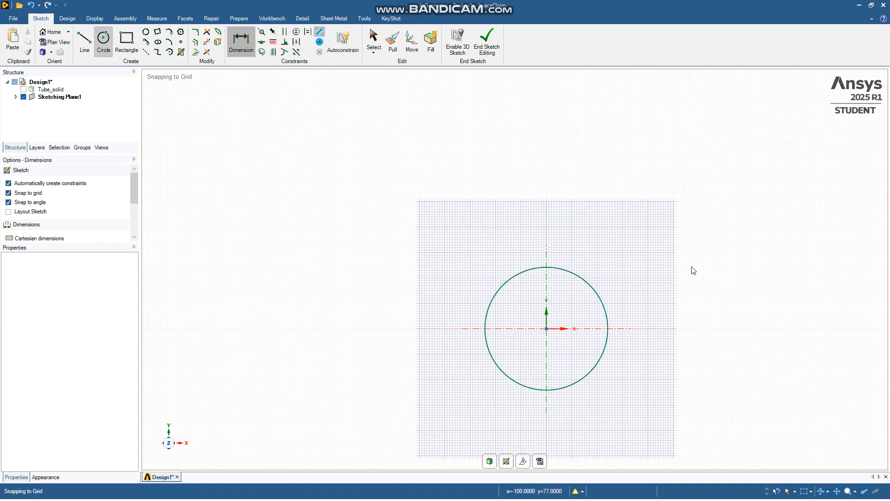
{"action": "left_click", "coordinate": [566, 274]}
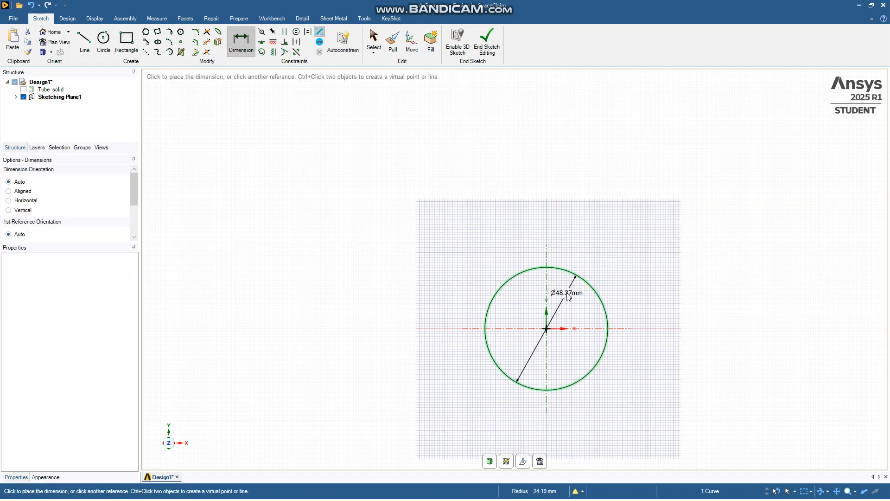
{"action": "left_click", "coordinate": [565, 296]}
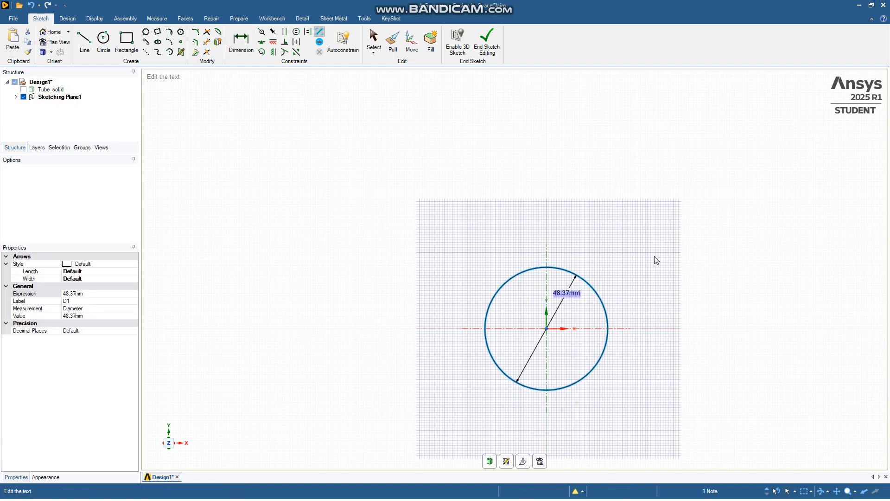
{"action": "type", "text": "38"}
{"action": "key", "text": "Return"}
{"action": "scroll", "coordinate": [573, 356], "scroll_direction": "up", "scroll_amount": 2}
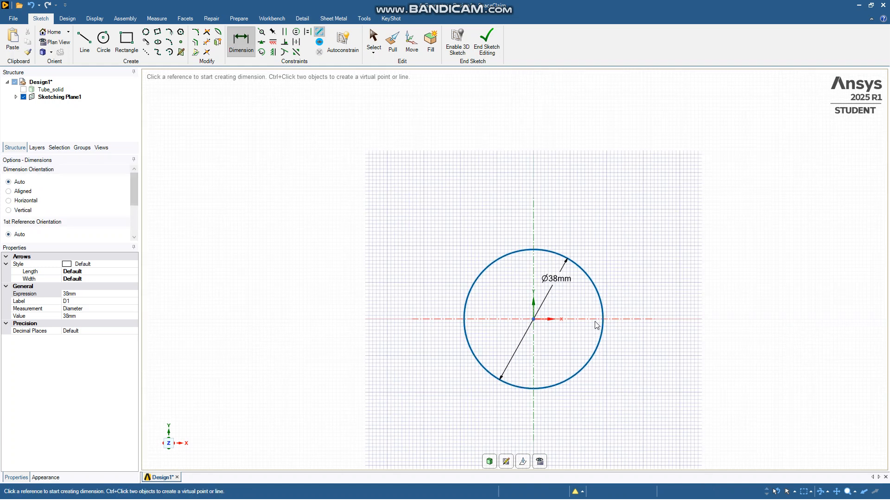
{"action": "scroll", "coordinate": [500, 182], "scroll_direction": "up", "scroll_amount": 1}
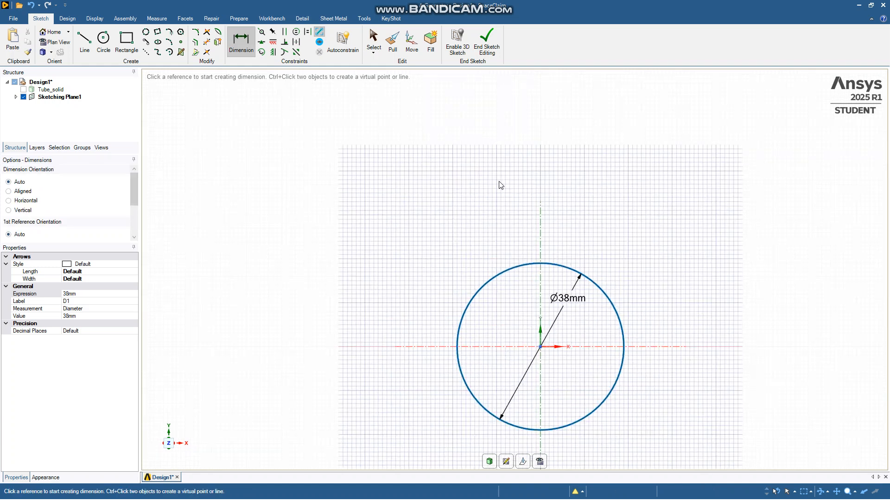
{"action": "left_click", "coordinate": [487, 53]}
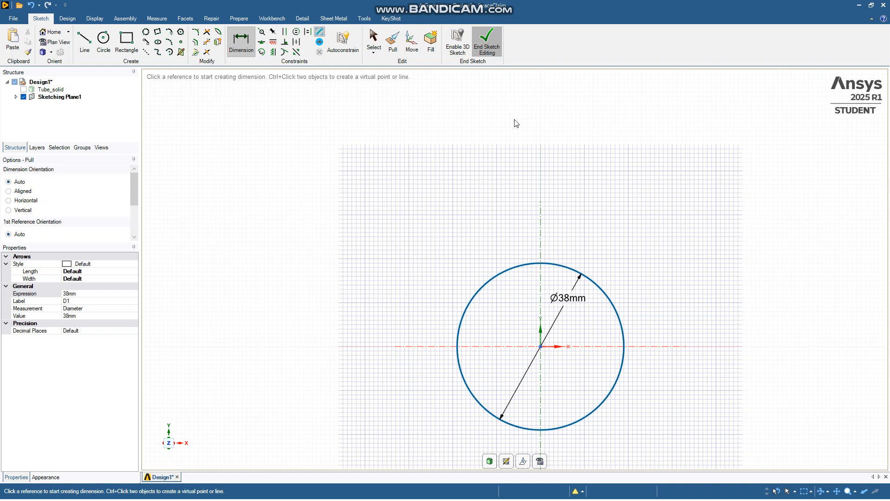
Pull the 38 mm circular face 90 mm along the positive Z direction to form a solid cylinder
{"action": "scroll", "coordinate": [582, 226], "scroll_direction": "down", "scroll_amount": 5}
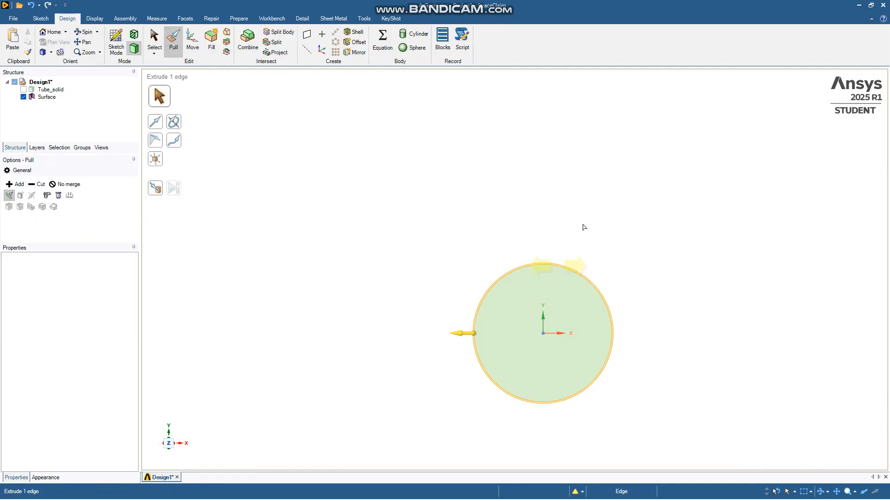
{"action": "middle_click_drag", "start_coordinate": [584, 222], "coordinate": [473, 253]}
{"action": "scroll", "coordinate": [564, 333], "scroll_direction": "up", "scroll_amount": 2}
{"action": "left_click", "coordinate": [566, 193]}
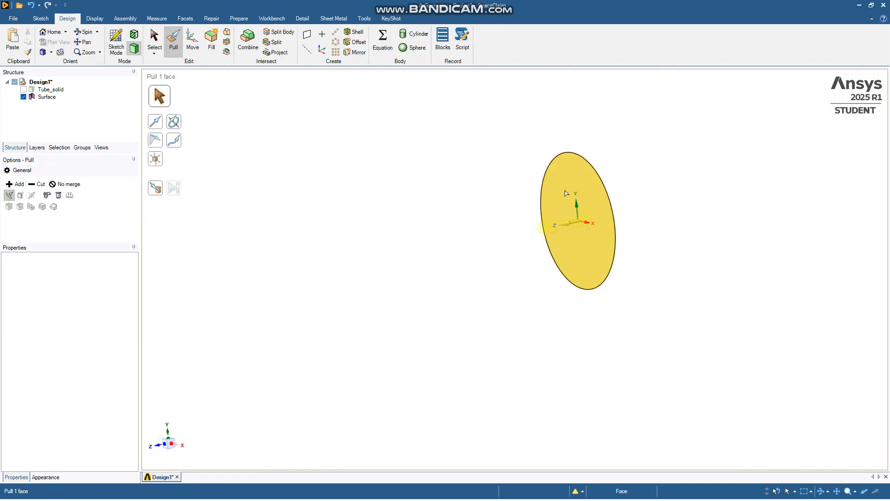
{"action": "scroll", "coordinate": [565, 188], "scroll_direction": "up", "scroll_amount": 1}
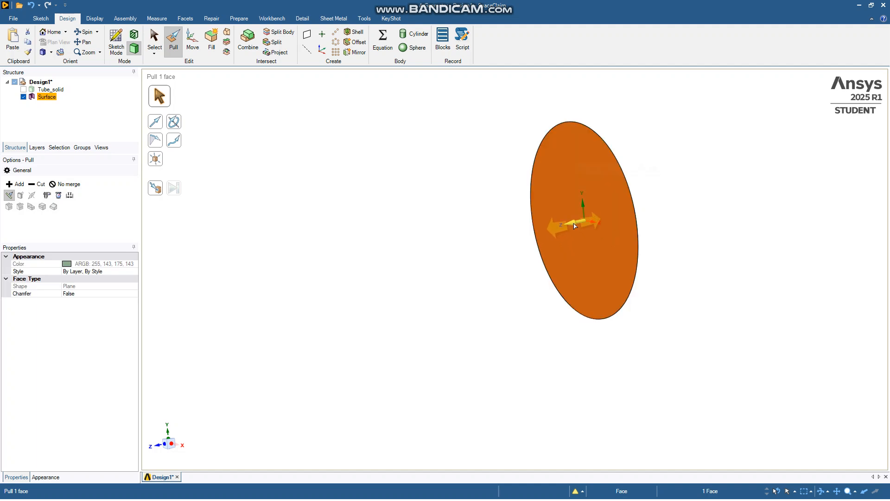
{"action": "middle_click_drag", "start_coordinate": [752, 209], "coordinate": [676, 222]}
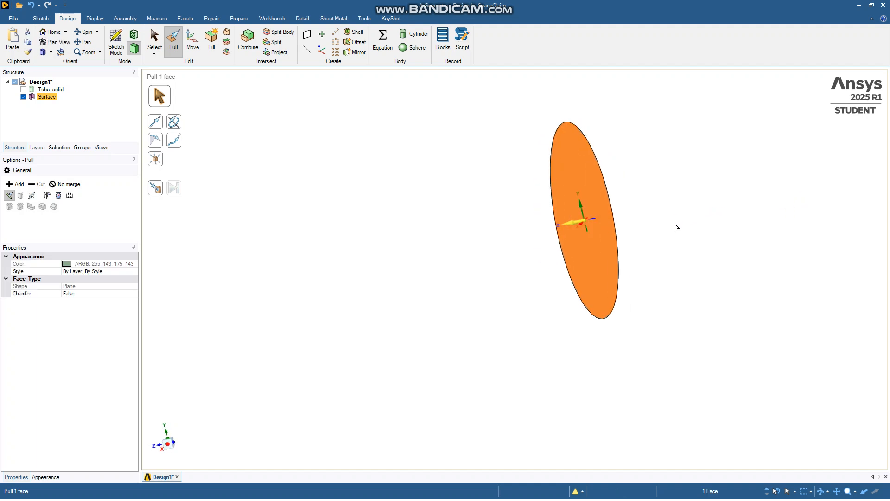
{"action": "left_click", "coordinate": [590, 194], "text": "ctrl"}
{"action": "middle_click_drag", "start_coordinate": [453, 221], "coordinate": [512, 240]}
{"action": "left_click", "coordinate": [579, 168]}
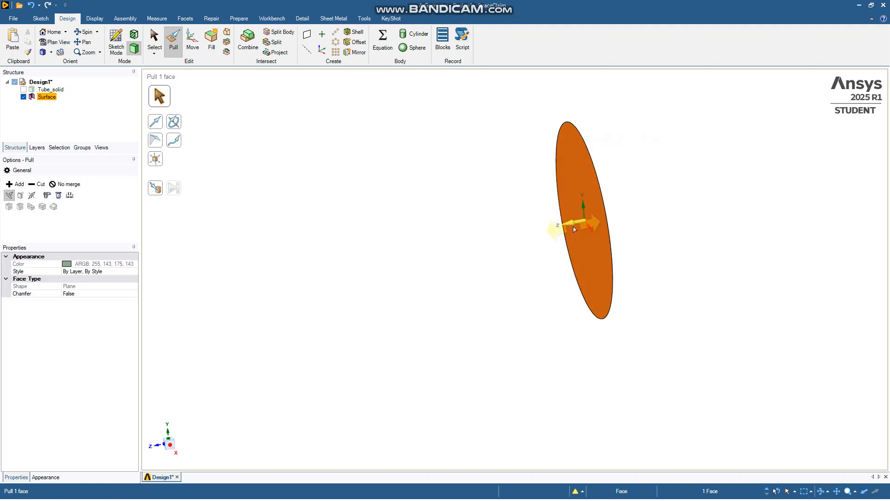
{"action": "left_click_drag", "start_coordinate": [492, 245], "coordinate": [469, 250]}
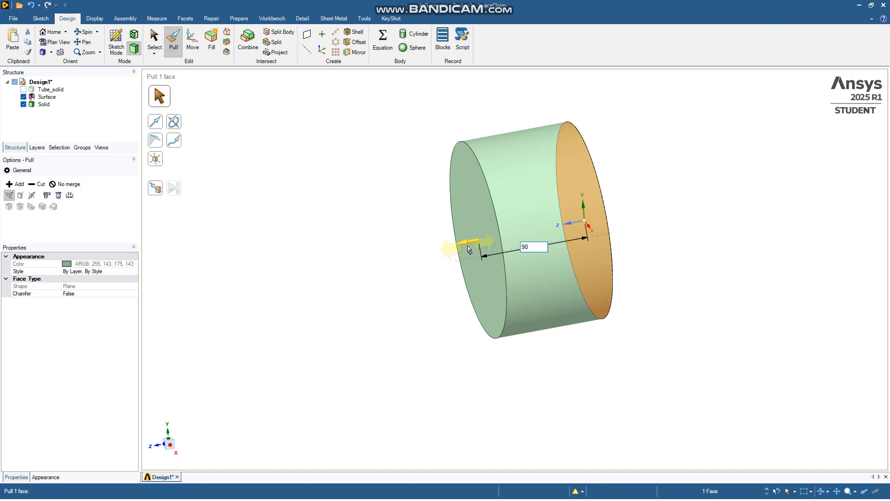
{"action": "type", "text": "90"}
{"action": "key", "text": "Return"}
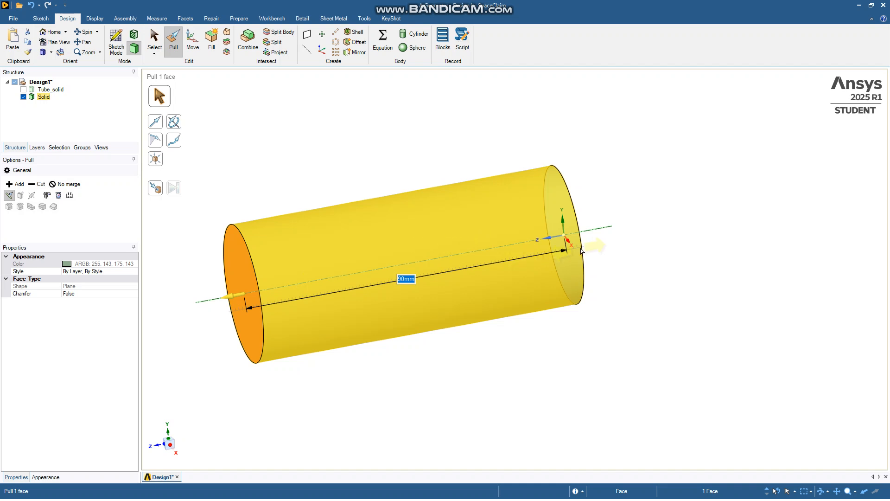
Pull the cylinder's end face at the origin 90 mm along the negative Z direction and clear the selection
{"action": "scroll", "coordinate": [581, 251], "scroll_direction": "down", "scroll_amount": 4}
{"action": "middle_click_drag", "start_coordinate": [546, 223], "coordinate": [530, 233]}
{"action": "scroll", "coordinate": [530, 232], "scroll_direction": "down", "scroll_amount": 1}
{"action": "scroll", "coordinate": [609, 235], "scroll_direction": "up", "scroll_amount": 2}
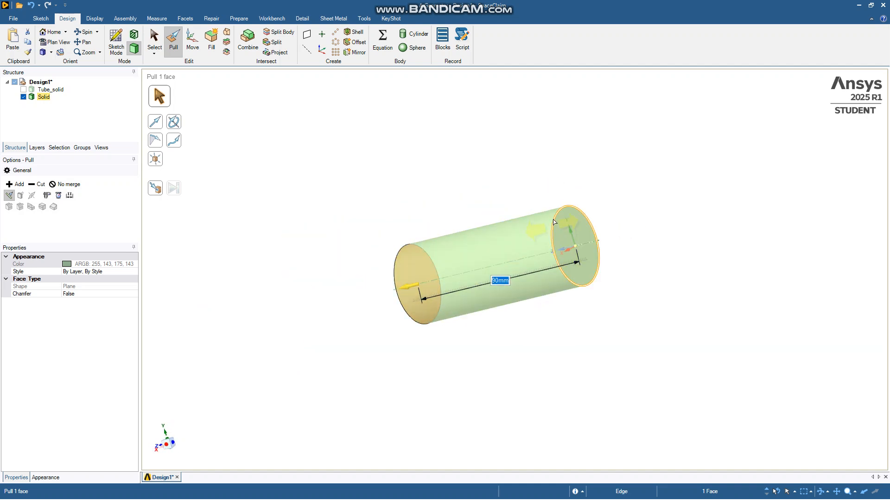
{"action": "left_click", "coordinate": [570, 232]}
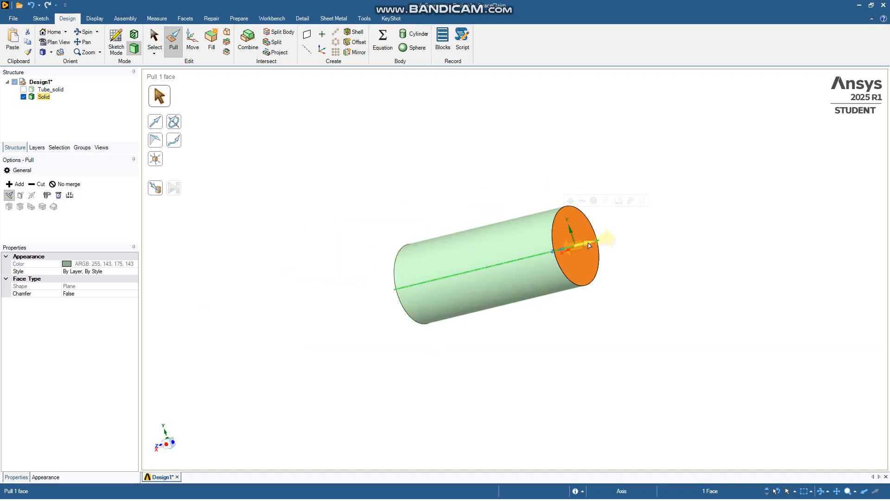
{"action": "left_click_drag", "start_coordinate": [654, 237], "coordinate": [663, 236]}
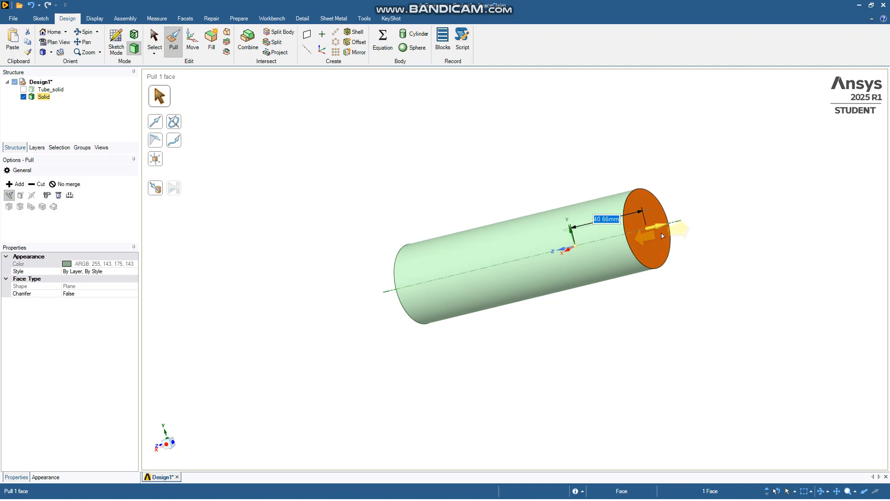
{"action": "type", "text": "90"}
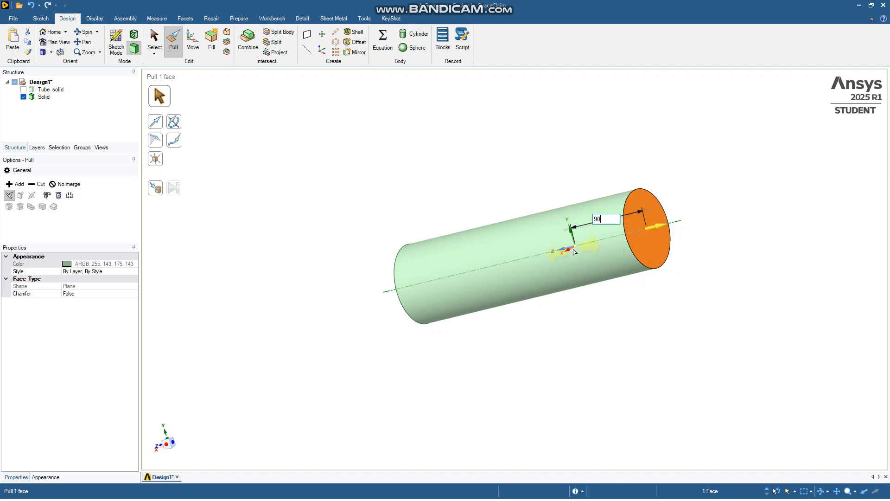
{"action": "left_click", "coordinate": [789, 214]}
{"action": "type", "text": "90"}
{"action": "key", "text": "Return"}
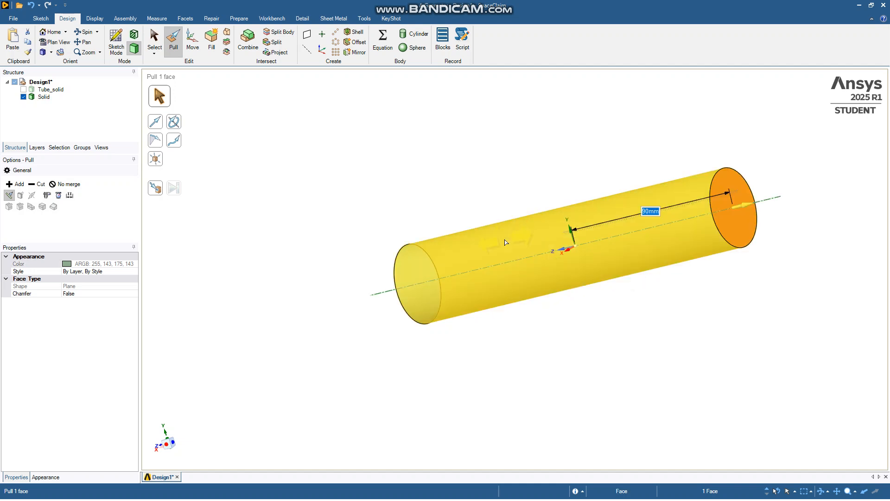
{"action": "middle_click_drag", "start_coordinate": [479, 146], "coordinate": [534, 161]}
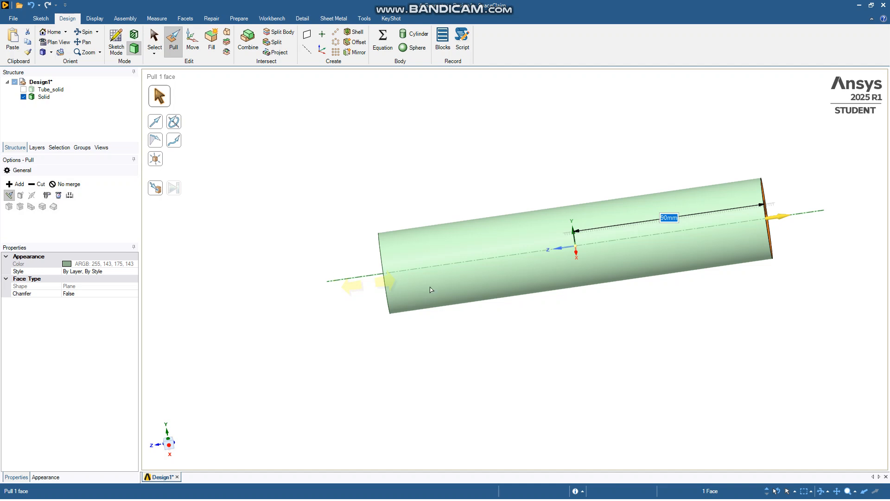
{"action": "middle_click_drag", "start_coordinate": [323, 307], "coordinate": [364, 319]}
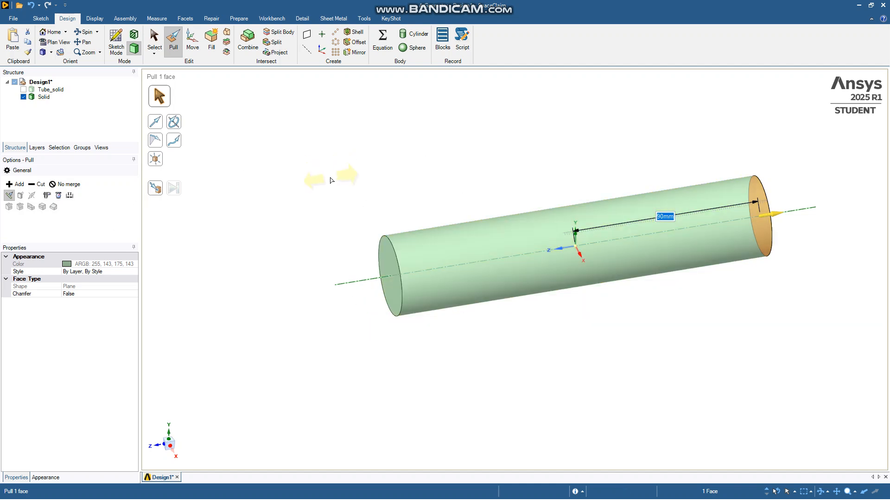
{"action": "key", "text": "Escape"}
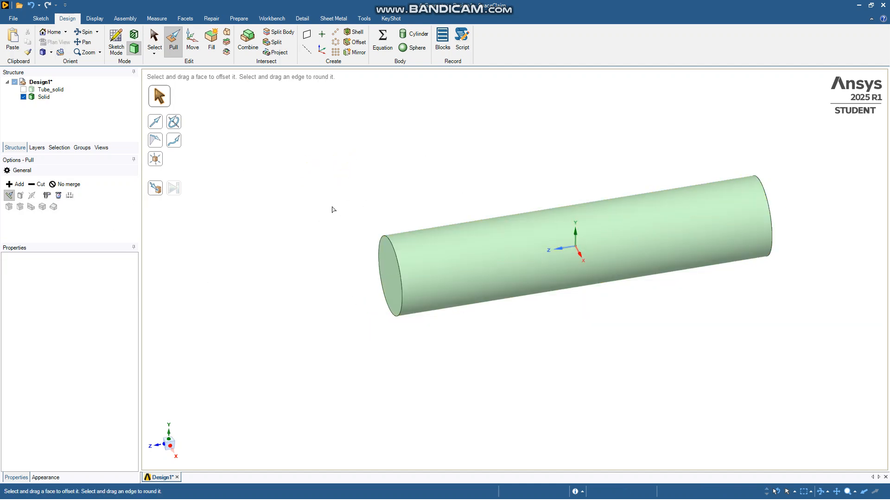
Start a new sketch on the YZ plane through the cylinder's axis and view the plane head-on
{"action": "left_click", "coordinate": [116, 44]}
{"action": "left_click", "coordinate": [583, 258]}
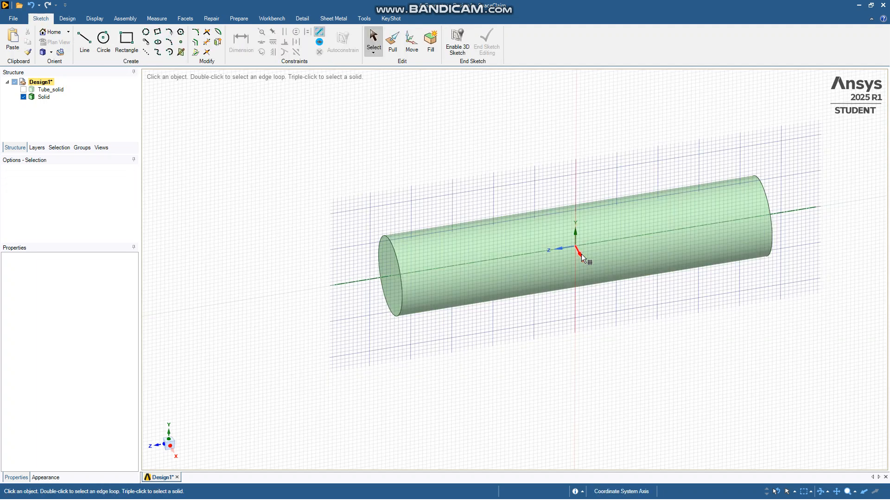
{"action": "left_click", "coordinate": [583, 257]}
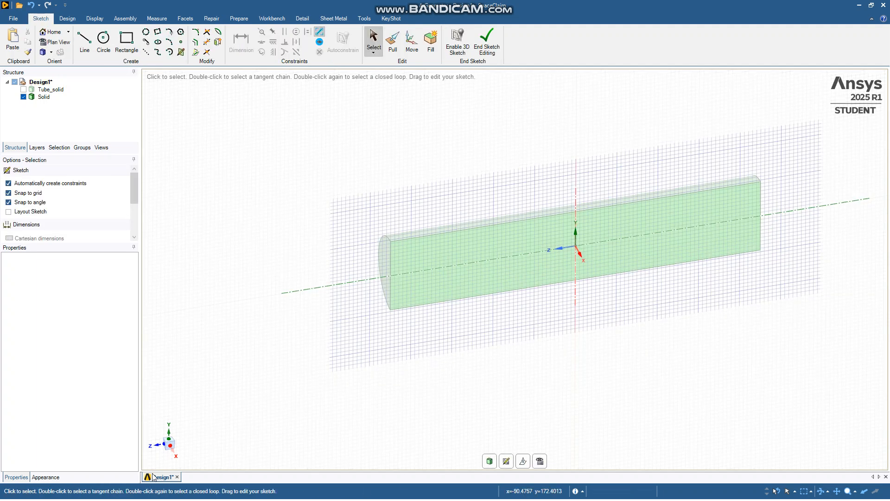
{"action": "left_click", "coordinate": [171, 447]}
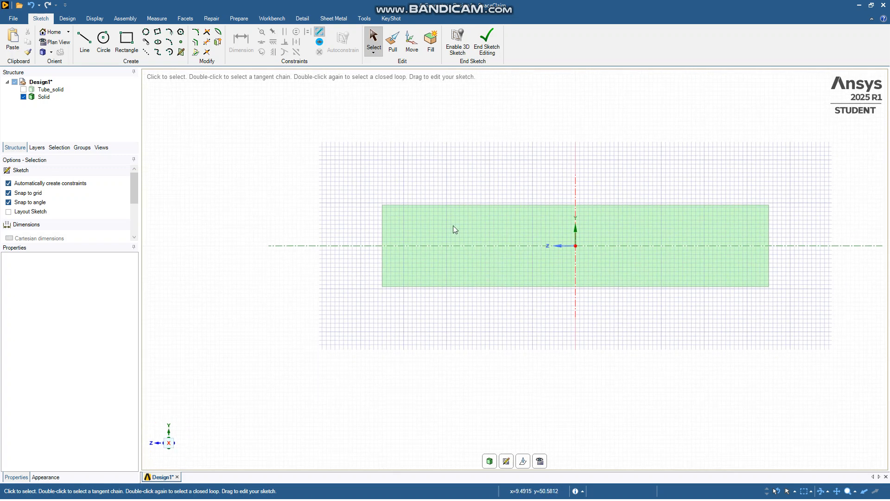
Sketch a narrow upright rectangle about 5 mm wide overlapping the cylinder's upper edge near its positive Z end
{"action": "scroll", "coordinate": [452, 225], "scroll_direction": "up", "scroll_amount": 2}
{"action": "left_click", "coordinate": [126, 41]}
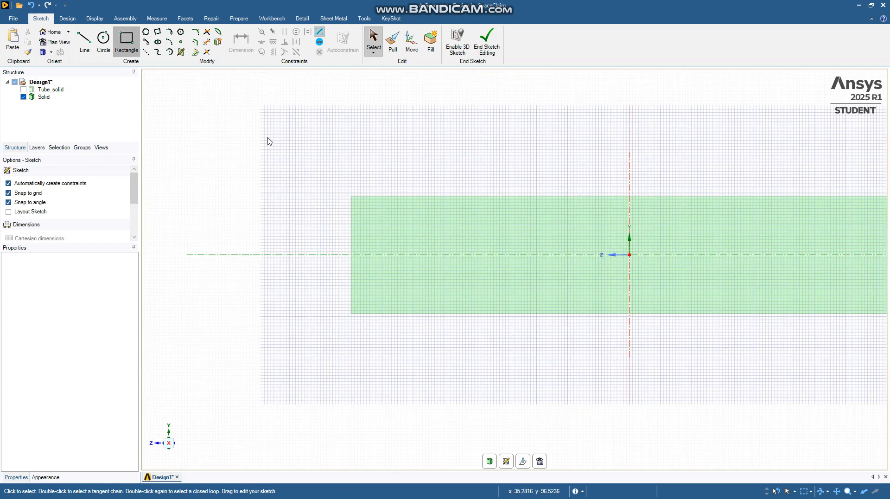
{"action": "left_click", "coordinate": [364, 206]}
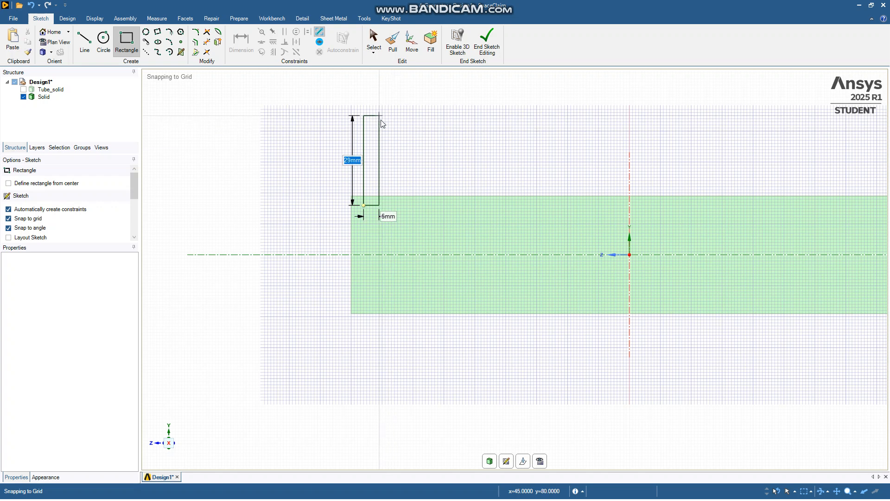
Sketch a second rectangle about 4 mm wide and 22 mm tall overlapping the cylinder's lower edge near its negative Z end
{"action": "scroll", "coordinate": [348, 262], "scroll_direction": "down", "scroll_amount": 2}
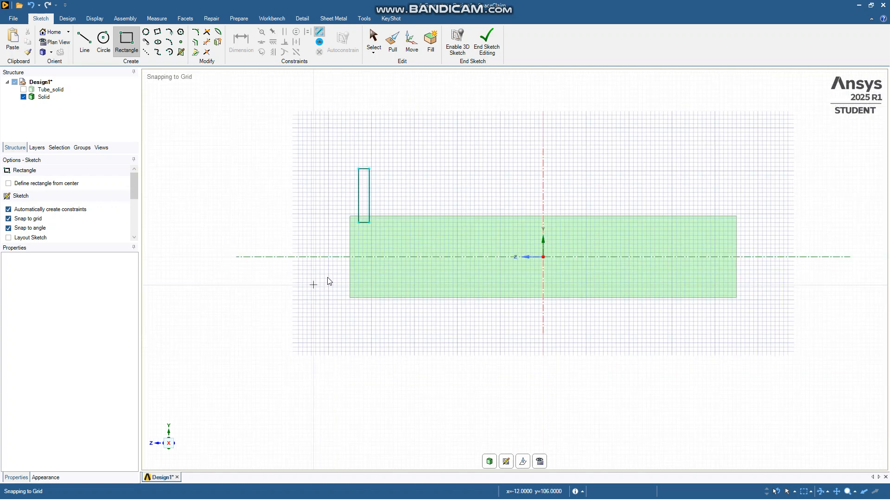
{"action": "scroll", "coordinate": [326, 277], "scroll_direction": "down", "scroll_amount": 2}
{"action": "scroll", "coordinate": [490, 290], "scroll_direction": "up", "scroll_amount": 2}
{"action": "scroll", "coordinate": [619, 293], "scroll_direction": "up", "scroll_amount": 3}
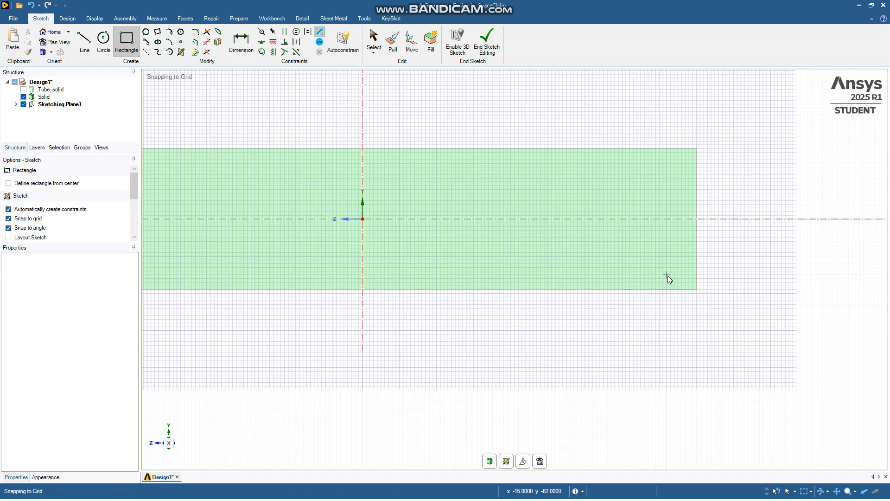
{"action": "left_click", "coordinate": [667, 275]}
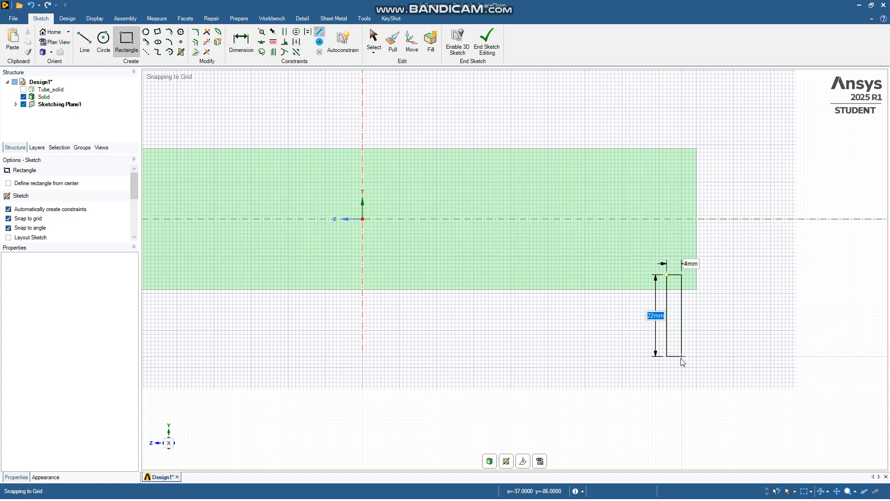
{"action": "left_click", "coordinate": [716, 333]}
{"action": "scroll", "coordinate": [716, 333], "scroll_direction": "down", "scroll_amount": 3}
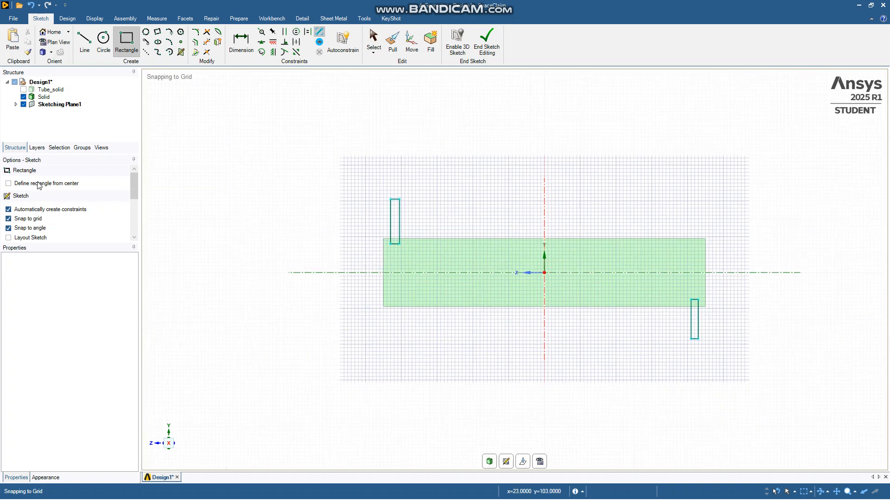
Dimension the distance from the cylinder's positive Z end to the upper rectangle's nearest side and set it to 5 mm
{"action": "scroll", "coordinate": [366, 227], "scroll_direction": "up", "scroll_amount": 2}
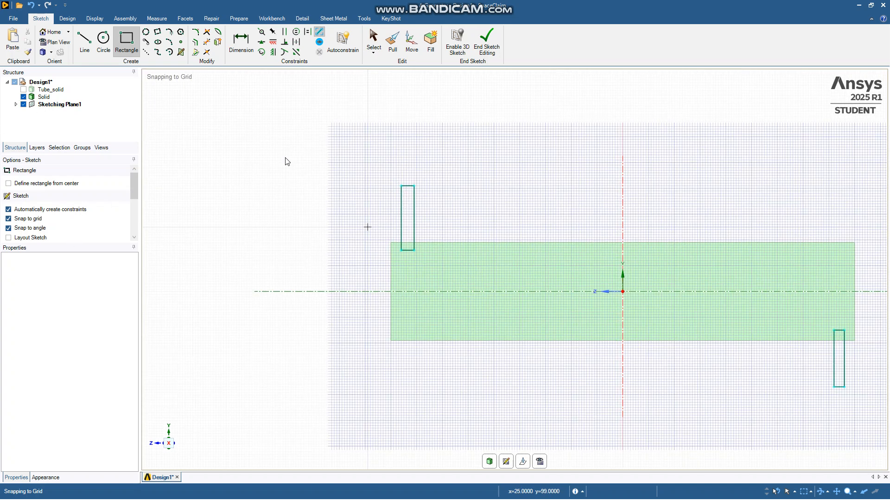
{"action": "left_click", "coordinate": [239, 43]}
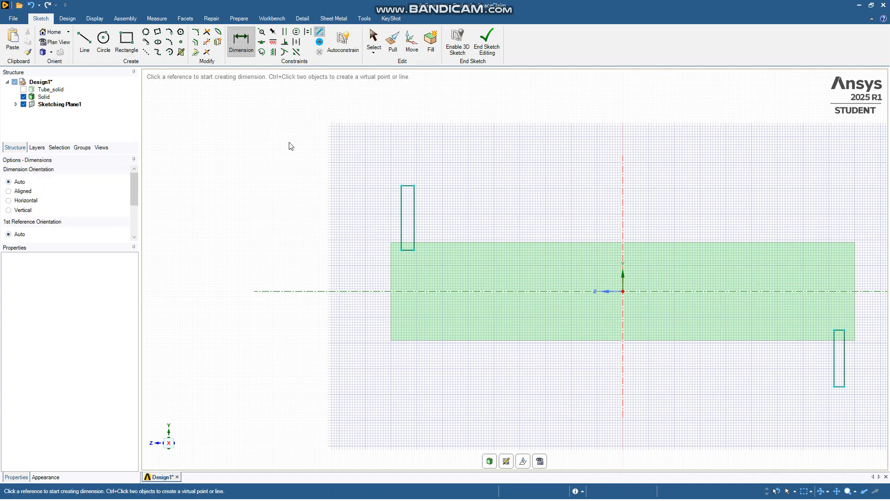
{"action": "scroll", "coordinate": [292, 139], "scroll_direction": "up", "scroll_amount": 6}
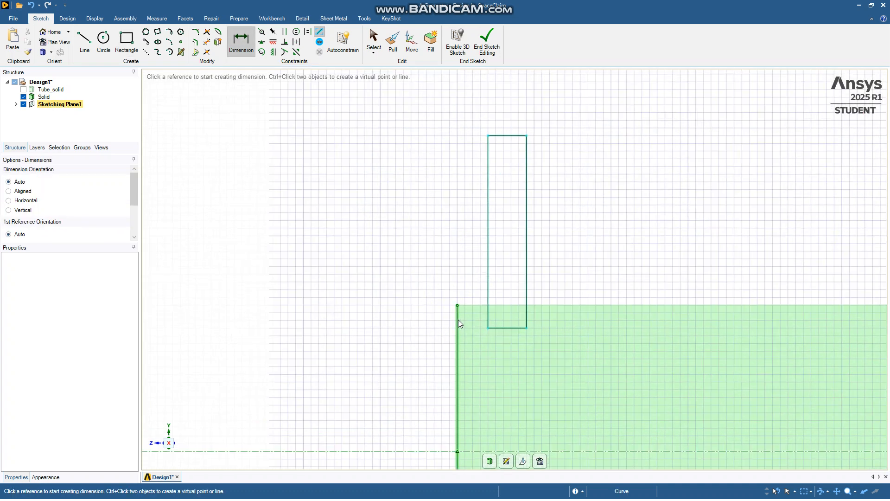
{"action": "left_click", "coordinate": [458, 319]}
{"action": "left_click", "coordinate": [487, 292]}
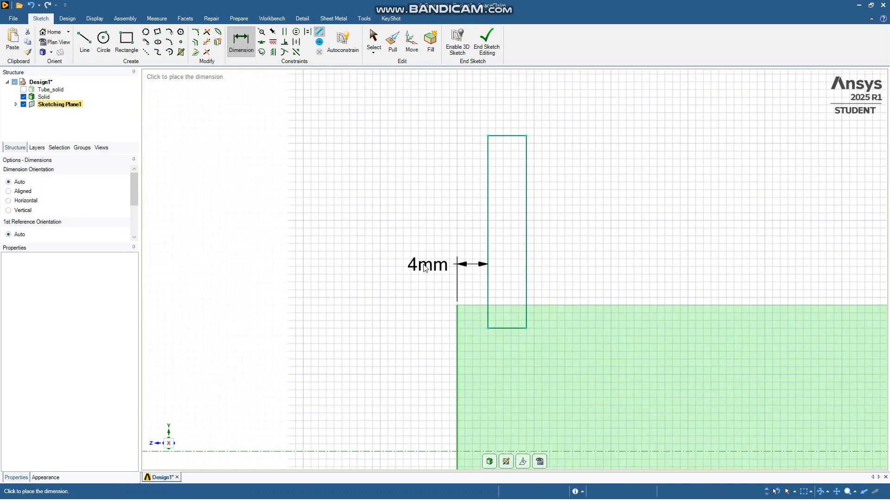
{"action": "left_click", "coordinate": [396, 280]}
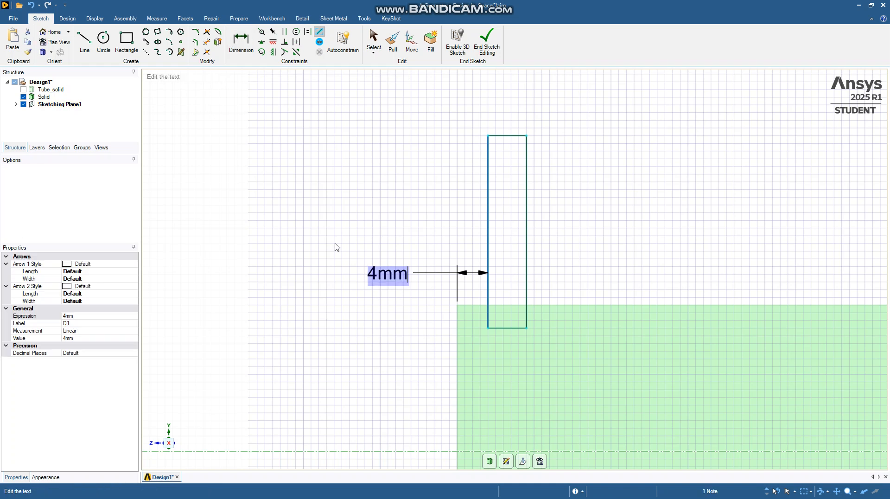
{"action": "type", "text": "5"}
{"action": "key", "text": "Return"}
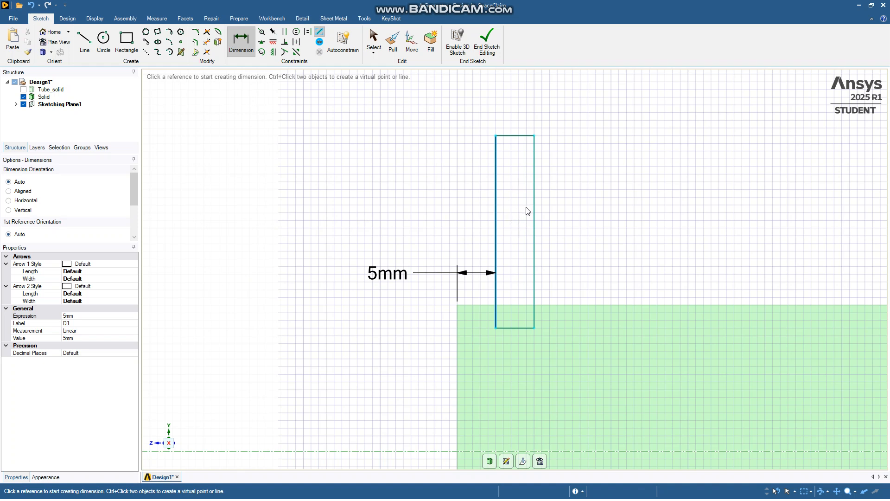
Dimension the height from the cylinder's upper edge to the top side of the upper rectangle and set it to 15 mm
{"action": "left_click", "coordinate": [521, 136]}
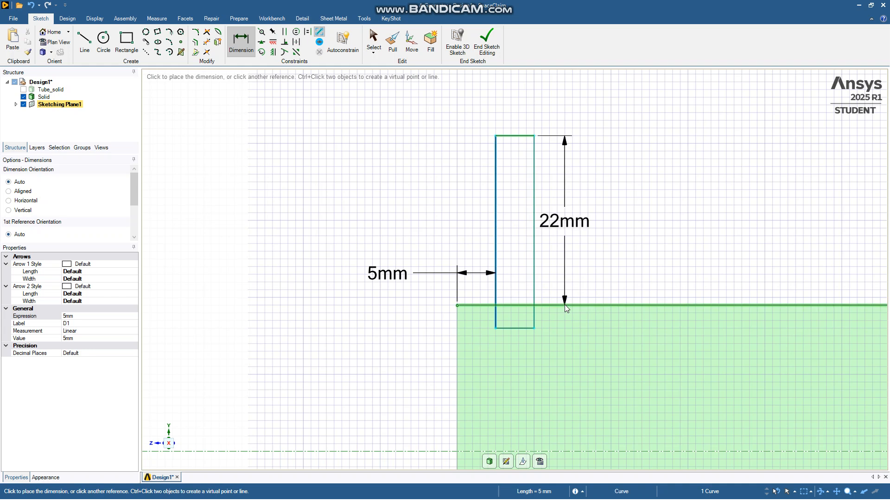
{"action": "left_click", "coordinate": [561, 271]}
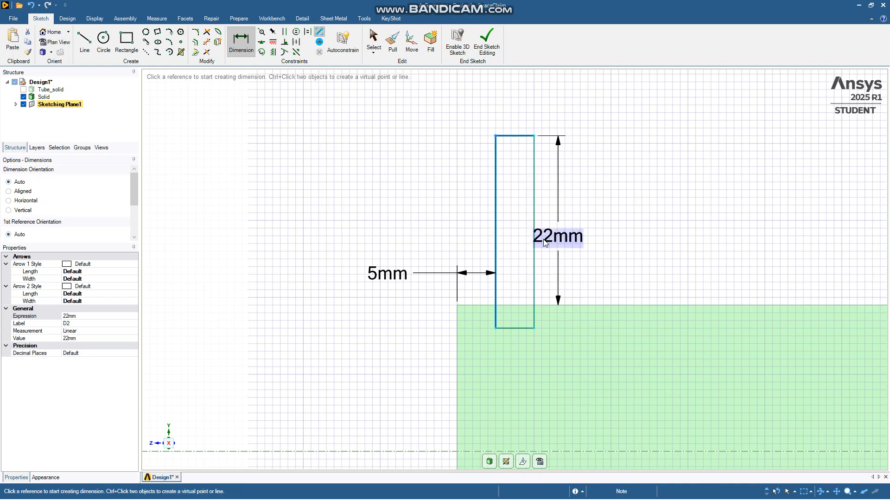
{"action": "type", "text": "15"}
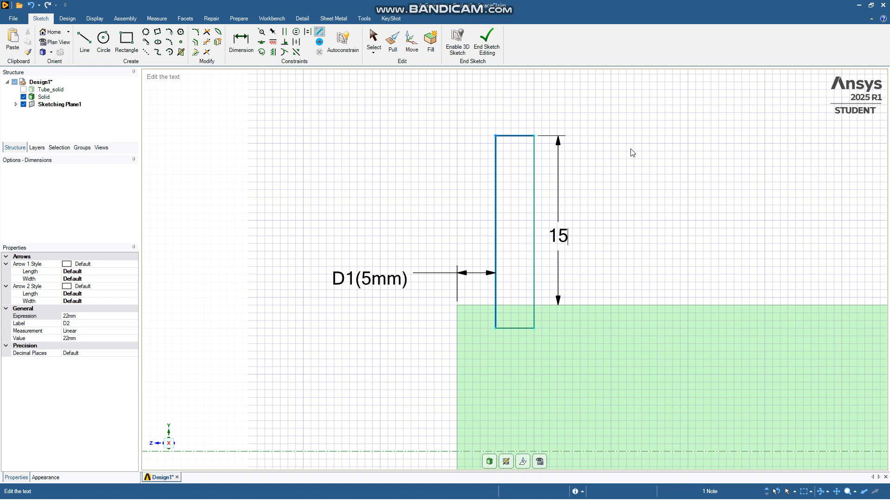
{"action": "key", "text": "Return"}
{"action": "scroll", "coordinate": [556, 288], "scroll_direction": "down", "scroll_amount": 3}
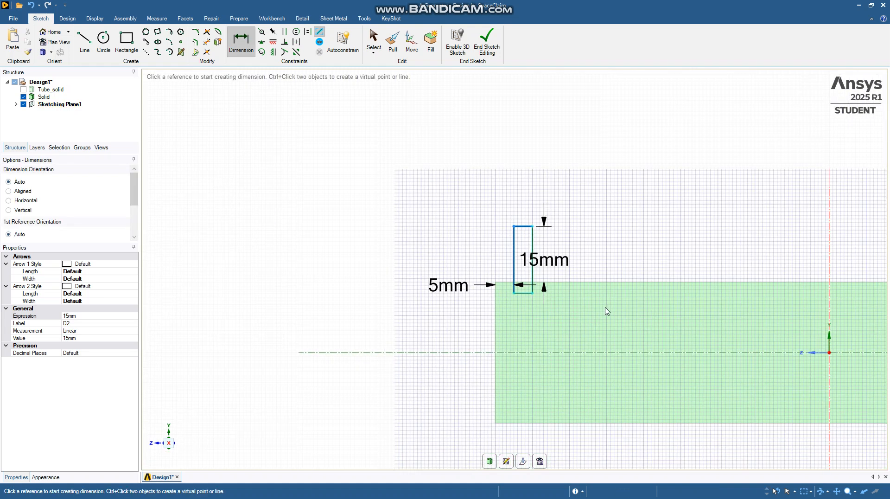
{"action": "scroll", "coordinate": [604, 307], "scroll_direction": "up", "scroll_amount": 2}
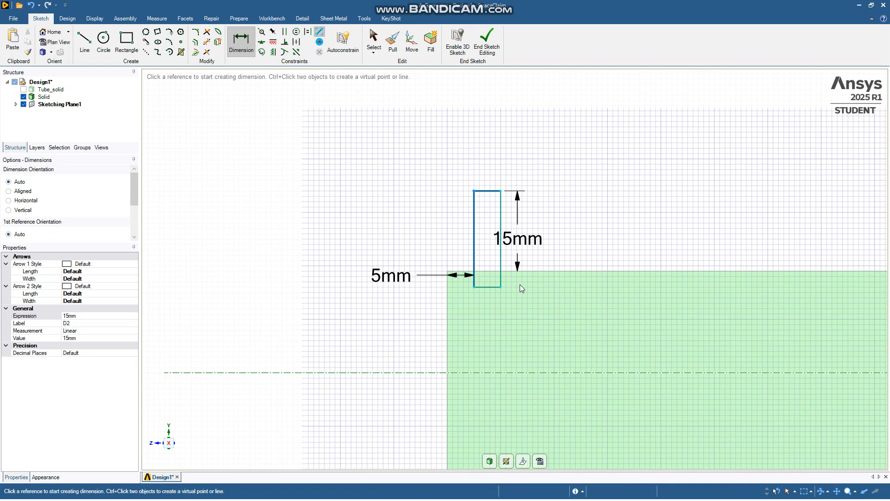
Dimension the width of the upper rectangle along its top side, placing the dimension above the rectangle
{"action": "scroll", "coordinate": [522, 274], "scroll_direction": "up", "scroll_amount": 1}
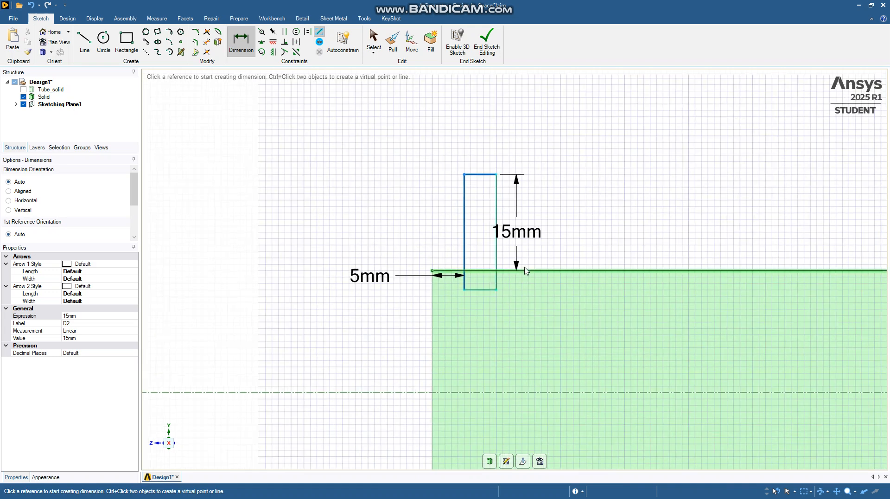
{"action": "scroll", "coordinate": [460, 308], "scroll_direction": "up", "scroll_amount": 3}
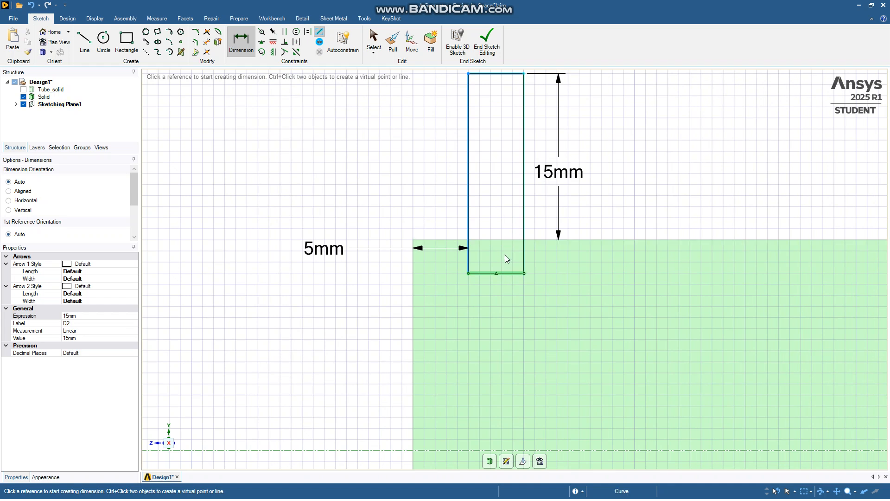
{"action": "scroll", "coordinate": [500, 269], "scroll_direction": "down", "scroll_amount": 3}
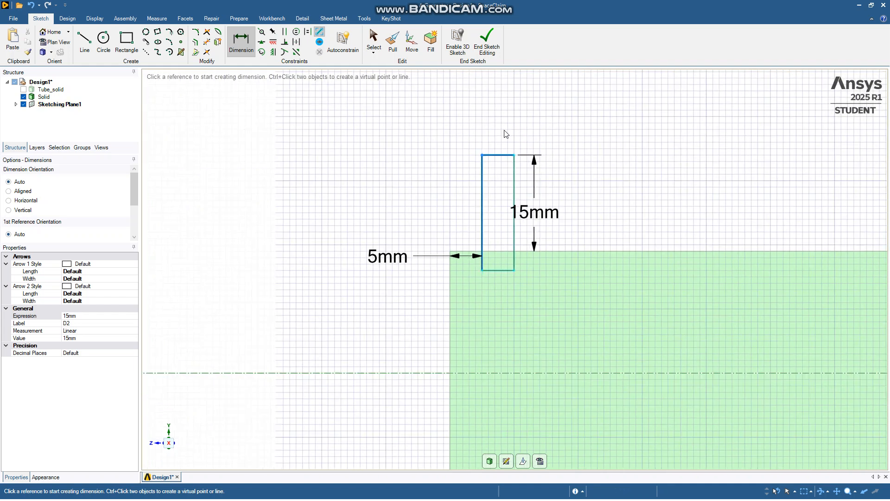
{"action": "left_click", "coordinate": [509, 156]}
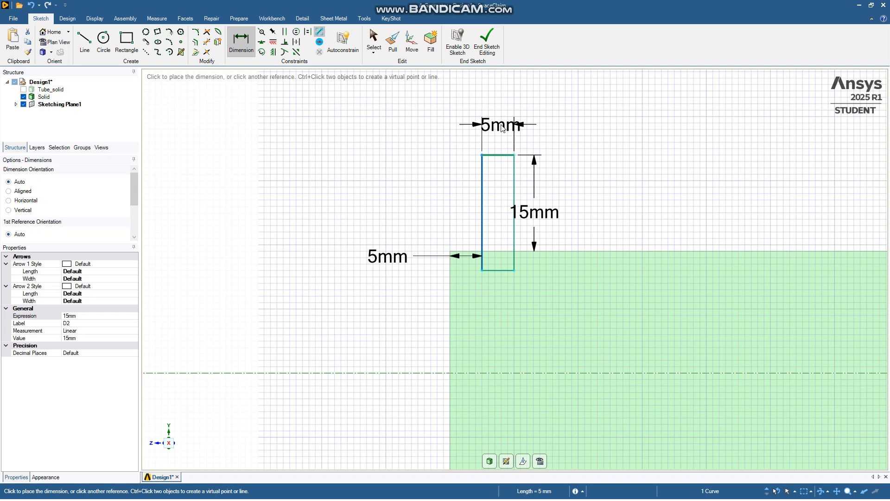
{"action": "left_click", "coordinate": [502, 128]}
Dimension the distance from the cylinder's negative Z end to the lower rectangle's nearest side and set it to 5 mm
{"action": "scroll", "coordinate": [552, 212], "scroll_direction": "down", "scroll_amount": 2}
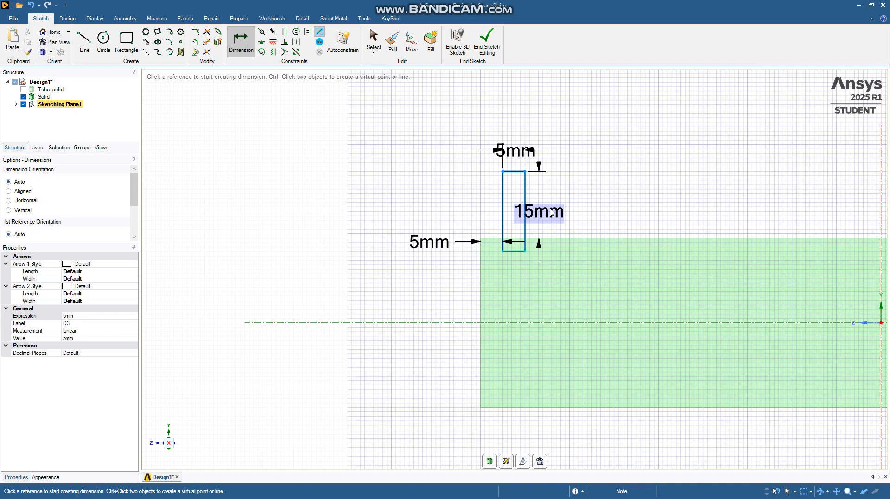
{"action": "scroll", "coordinate": [528, 204], "scroll_direction": "down", "scroll_amount": 6}
{"action": "scroll", "coordinate": [524, 243], "scroll_direction": "up", "scroll_amount": 3}
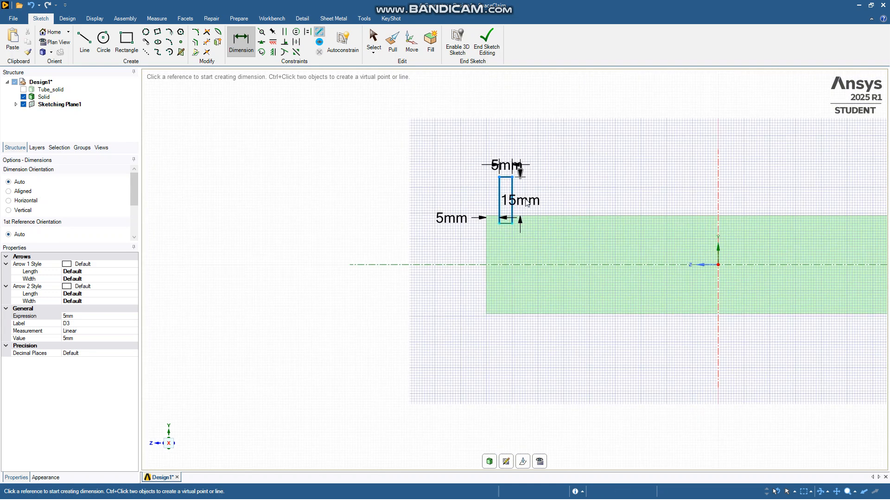
{"action": "scroll", "coordinate": [447, 221], "scroll_direction": "down", "scroll_amount": 3}
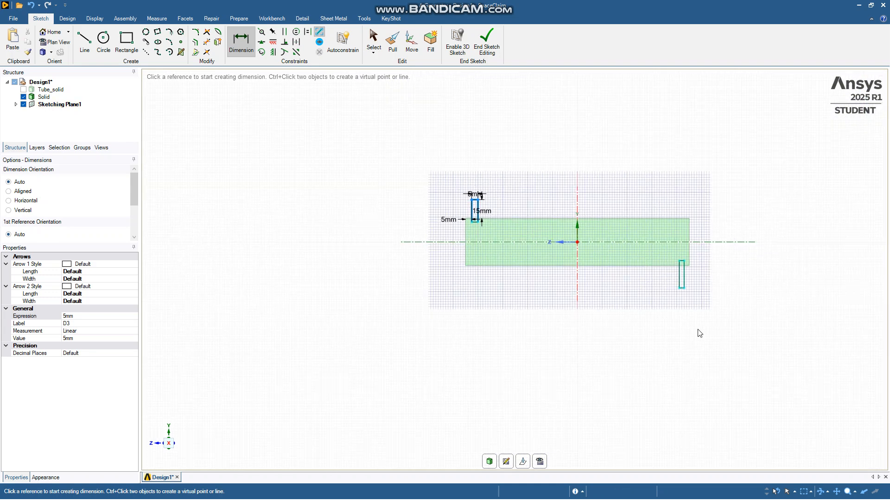
{"action": "scroll", "coordinate": [700, 332], "scroll_direction": "up", "scroll_amount": 2}
{"action": "scroll", "coordinate": [677, 252], "scroll_direction": "up", "scroll_amount": 4}
{"action": "left_click", "coordinate": [666, 200]}
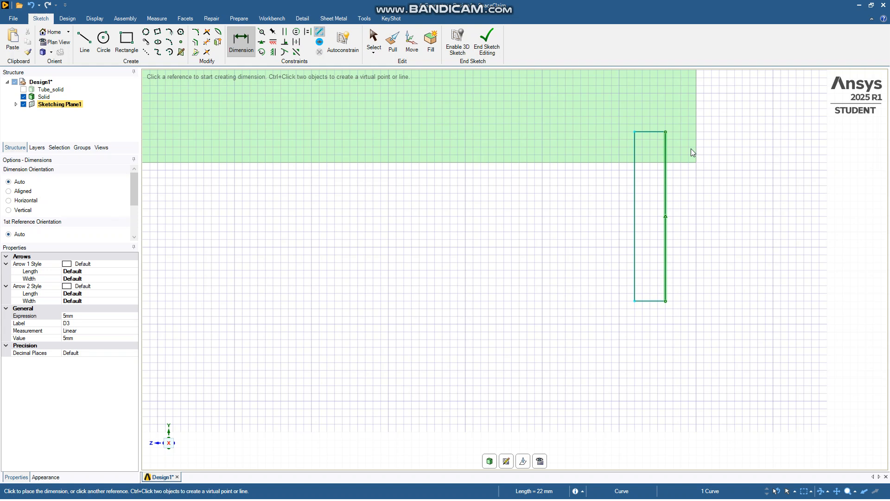
{"action": "left_click", "coordinate": [696, 130]}
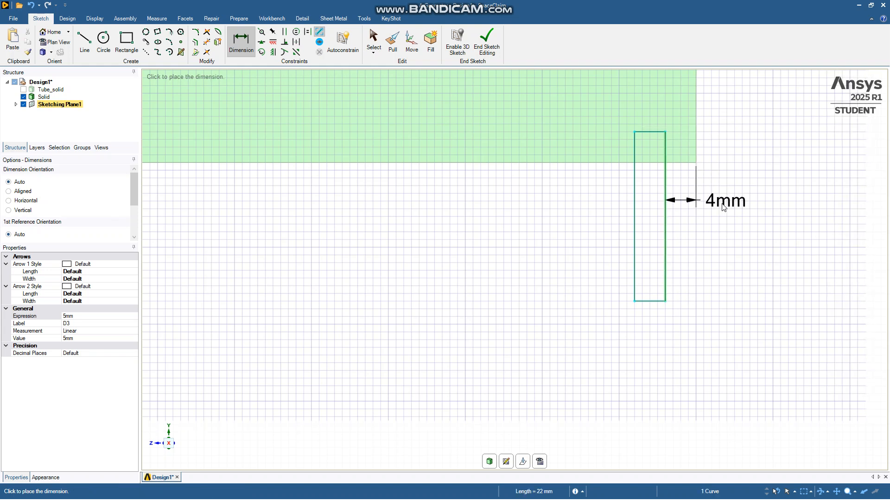
{"action": "left_click", "coordinate": [723, 206]}
{"action": "key", "text": "space"}
{"action": "type", "text": "5"}
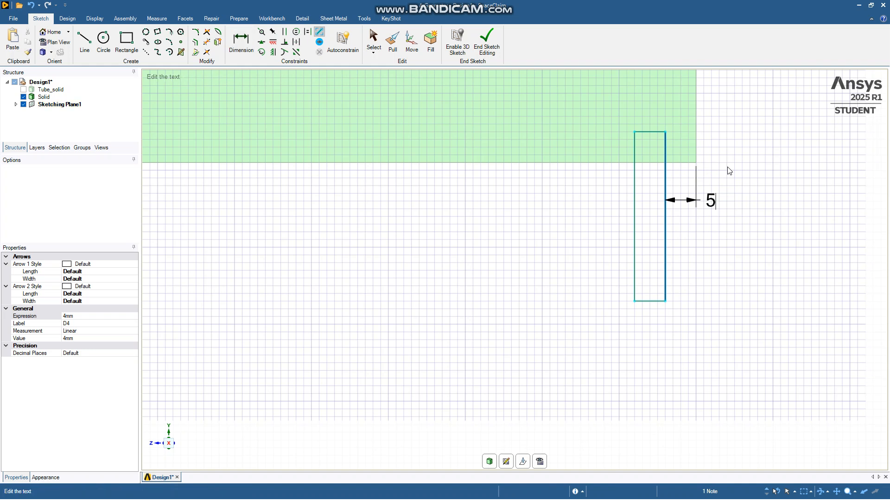
{"action": "key", "text": "Return"}
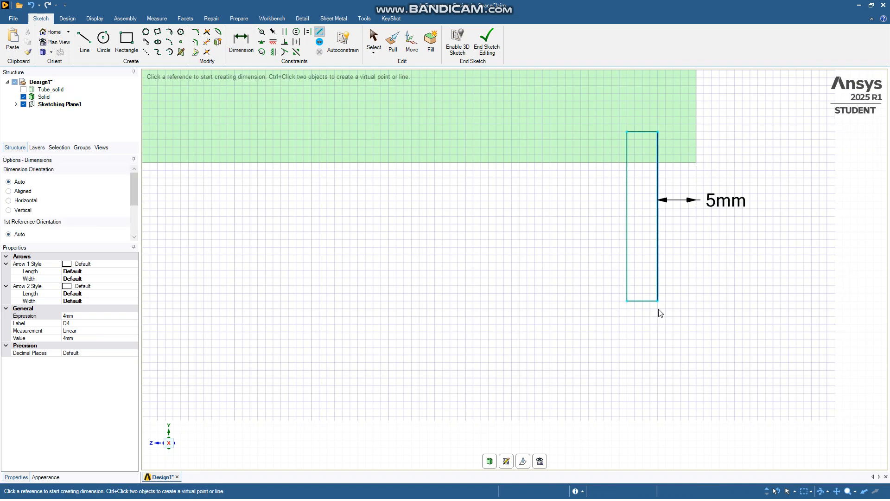
Dimension the height from the cylinder's lower edge to the bottom side of the lower rectangle and set it to 15 mm
{"action": "left_click", "coordinate": [577, 161]}
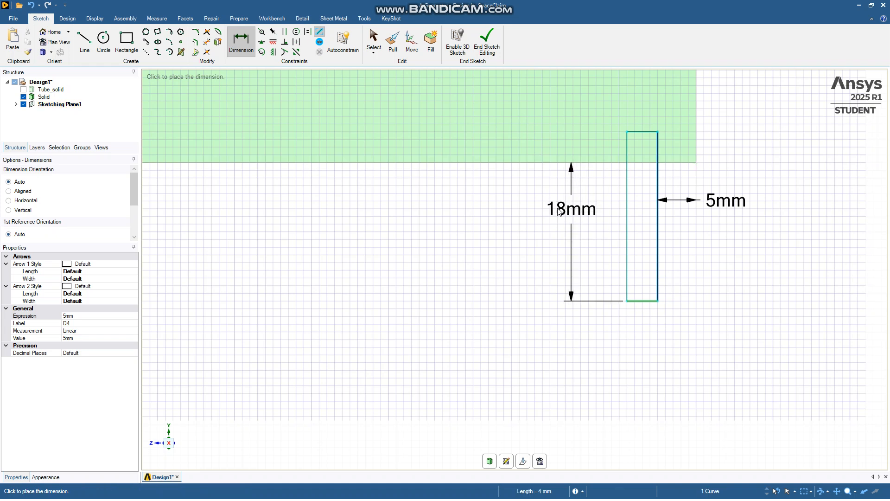
{"action": "left_click", "coordinate": [559, 212]}
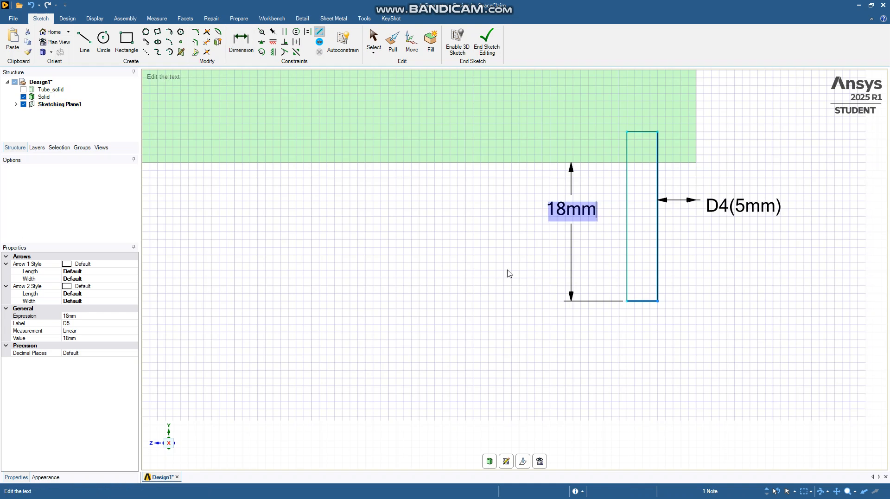
{"action": "type", "text": "15"}
{"action": "key", "text": "Return"}
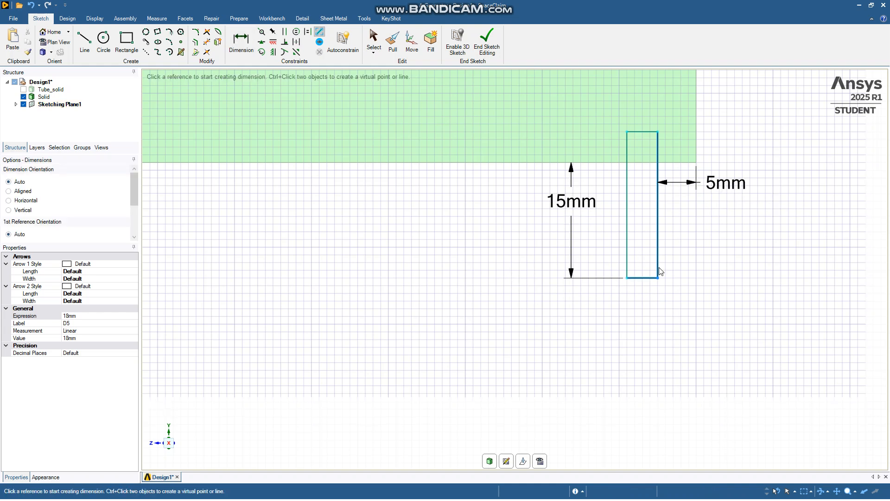
Dimension the lower rectangle's width, set it to 5 mm, and end sketch editing
{"action": "left_click", "coordinate": [648, 280]}
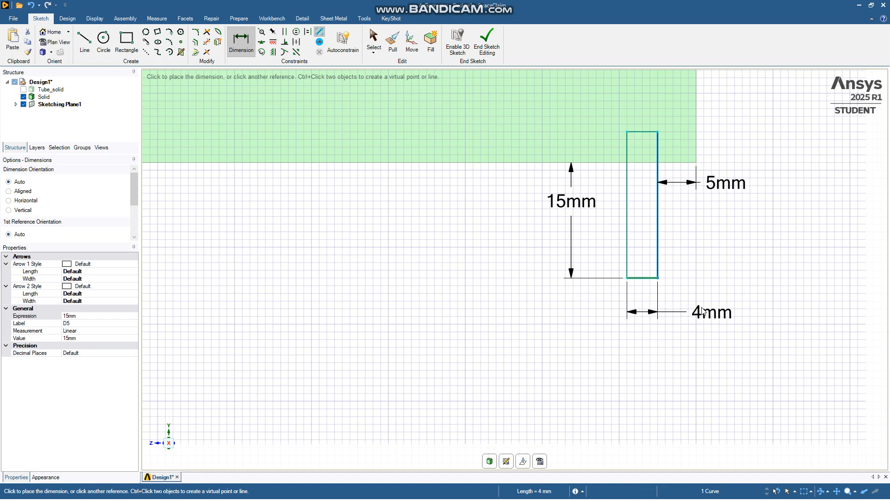
{"action": "left_click", "coordinate": [707, 318]}
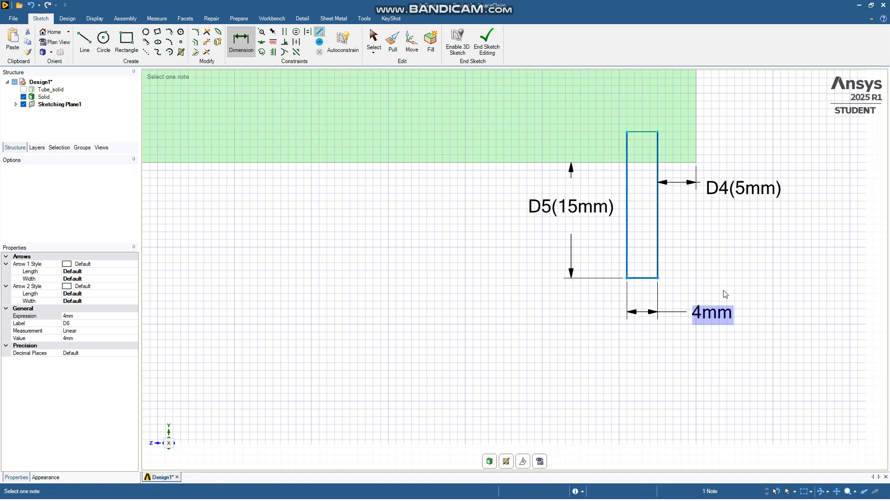
{"action": "type", "text": "5"}
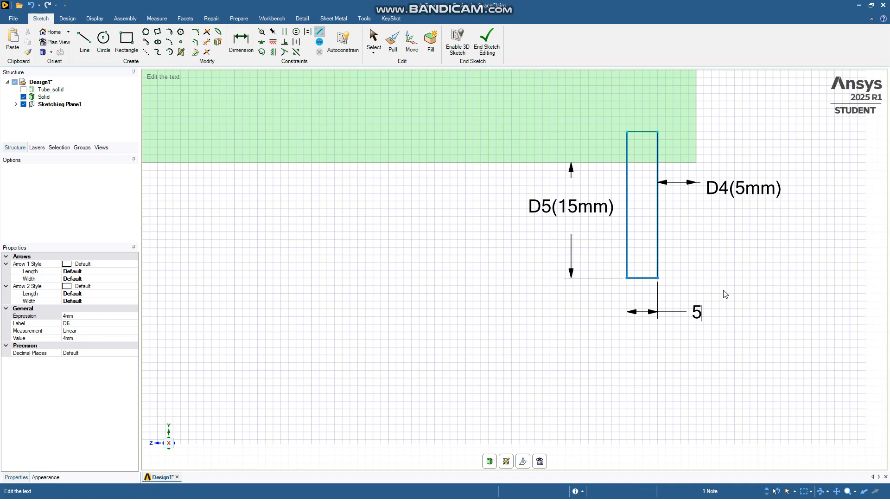
{"action": "key", "text": "Return"}
{"action": "scroll", "coordinate": [735, 312], "scroll_direction": "down", "scroll_amount": 5}
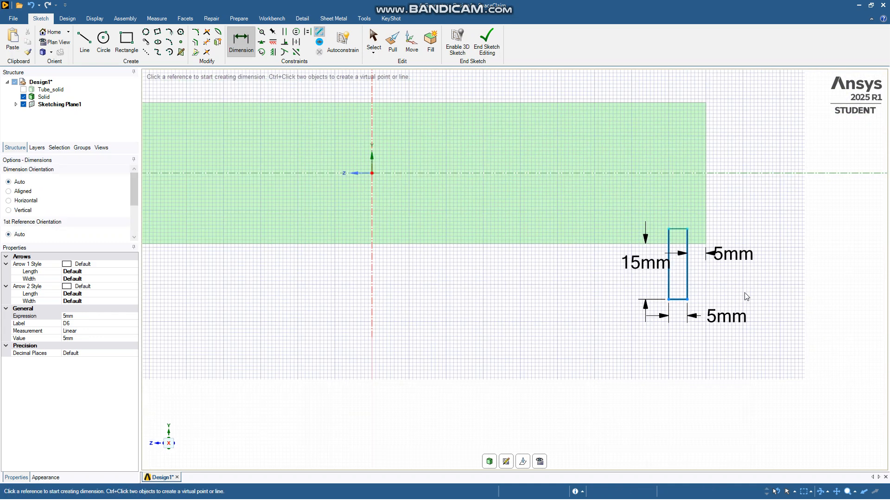
{"action": "scroll", "coordinate": [554, 219], "scroll_direction": "up", "scroll_amount": 3}
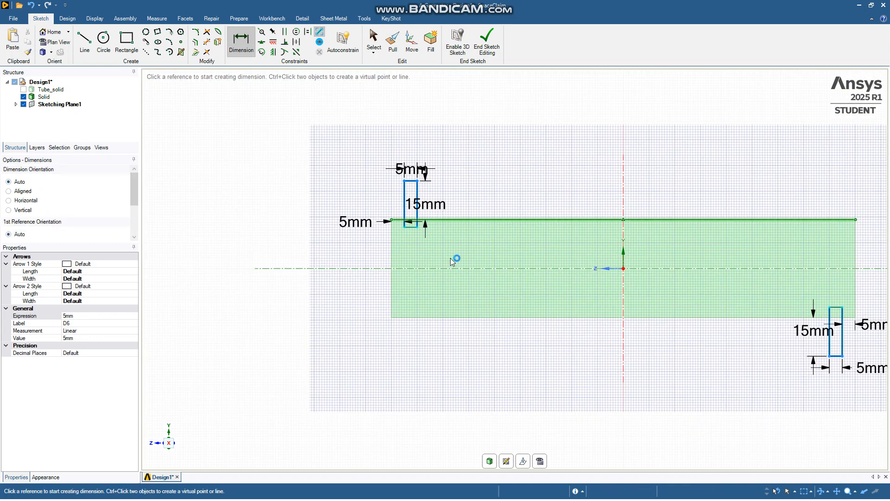
{"action": "scroll", "coordinate": [455, 259], "scroll_direction": "down", "scroll_amount": 2}
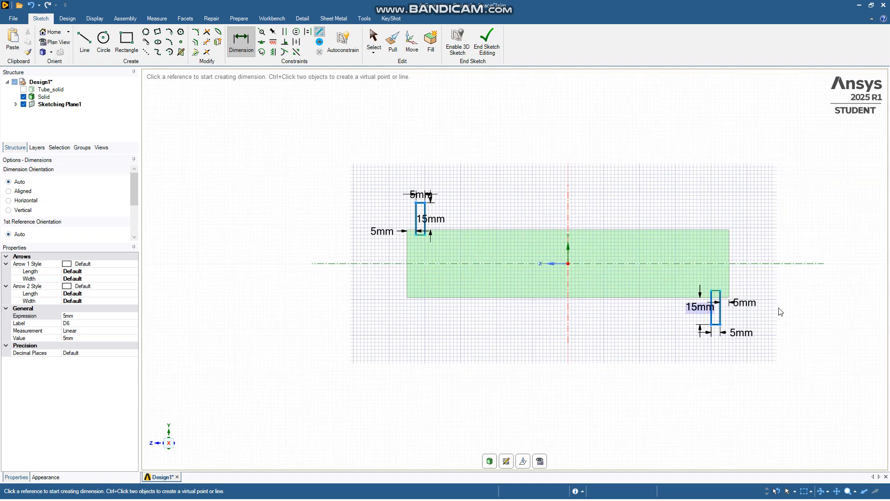
{"action": "left_click", "coordinate": [489, 45]}
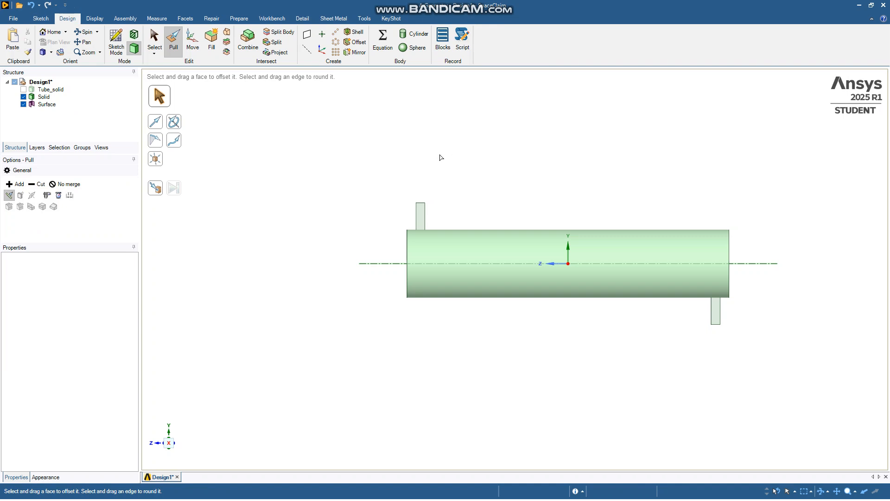
Revolve the upper rectangular face a full turn about its long edge farther from the cylinder's positive Z end
{"action": "left_click", "coordinate": [420, 215]}
{"action": "scroll", "coordinate": [420, 216], "scroll_direction": "up", "scroll_amount": 5}
{"action": "scroll", "coordinate": [489, 210], "scroll_direction": "down", "scroll_amount": 1}
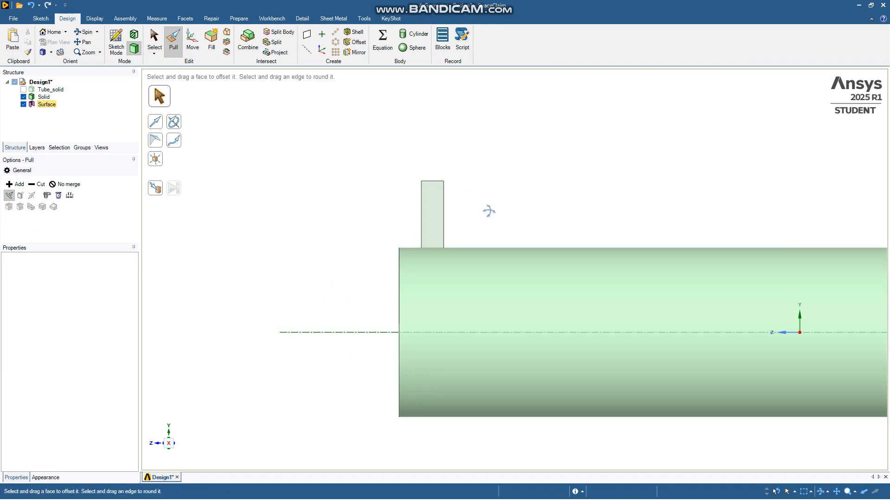
{"action": "middle_click_drag", "start_coordinate": [489, 210], "coordinate": [483, 243]}
{"action": "scroll", "coordinate": [471, 214], "scroll_direction": "down", "scroll_amount": 2}
{"action": "scroll", "coordinate": [469, 238], "scroll_direction": "up", "scroll_amount": 2}
{"action": "left_click", "coordinate": [477, 239]}
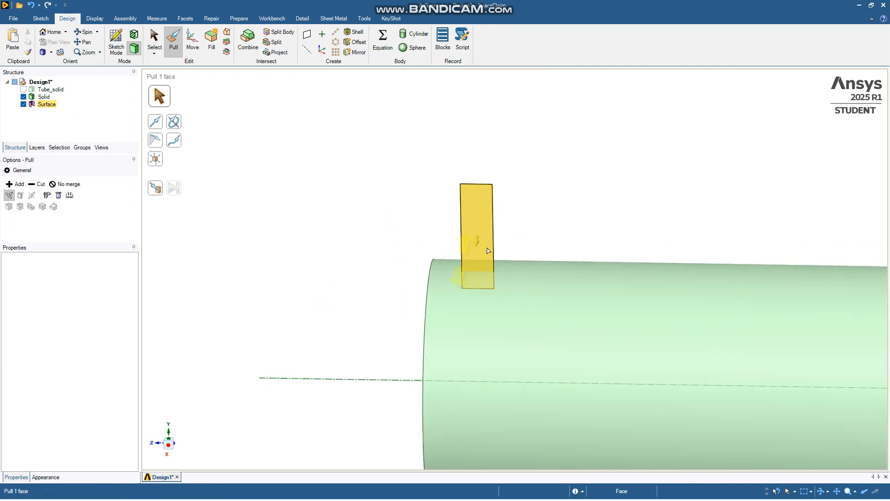
{"action": "left_click", "coordinate": [174, 121]}
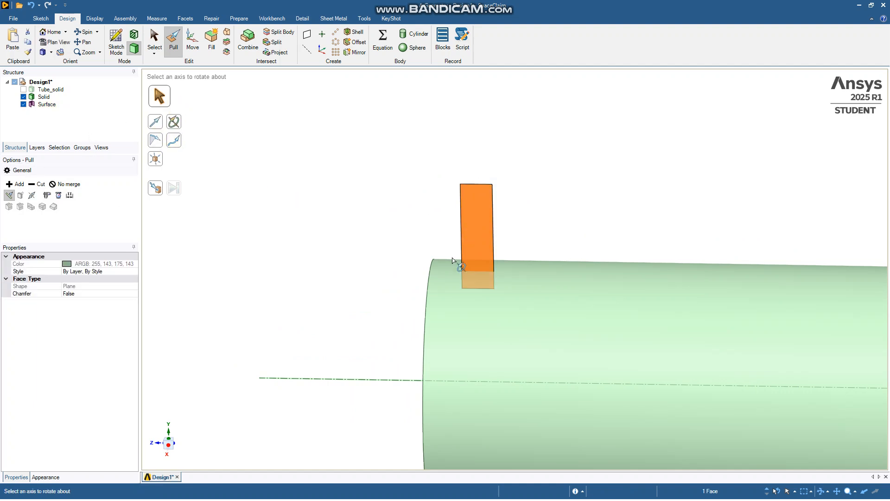
{"action": "left_click", "coordinate": [493, 211]}
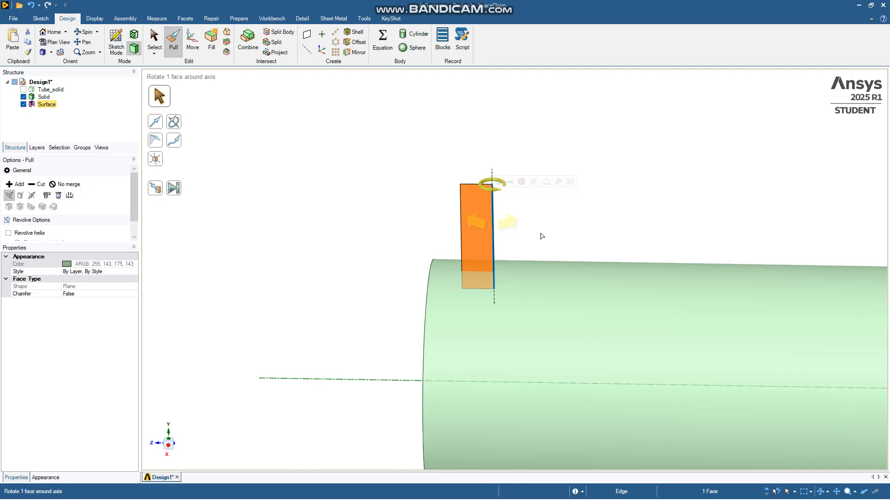
{"action": "left_click", "coordinate": [174, 188]}
Revolve the lower rectangular face a full turn about its long edge farther from the cylinder's negative Z end
{"action": "scroll", "coordinate": [377, 215], "scroll_direction": "down", "scroll_amount": 5}
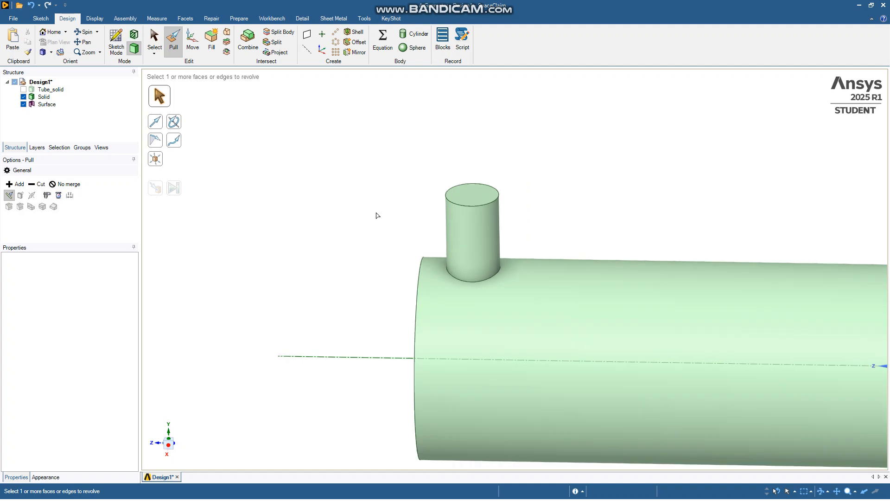
{"action": "scroll", "coordinate": [690, 325], "scroll_direction": "up", "scroll_amount": 5}
{"action": "left_click", "coordinate": [719, 320]}
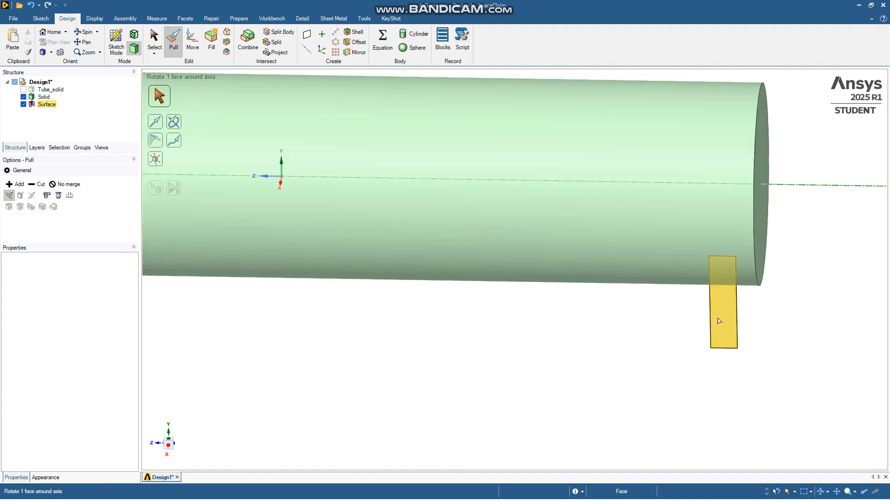
{"action": "middle_click_drag", "start_coordinate": [675, 320], "coordinate": [670, 304]}
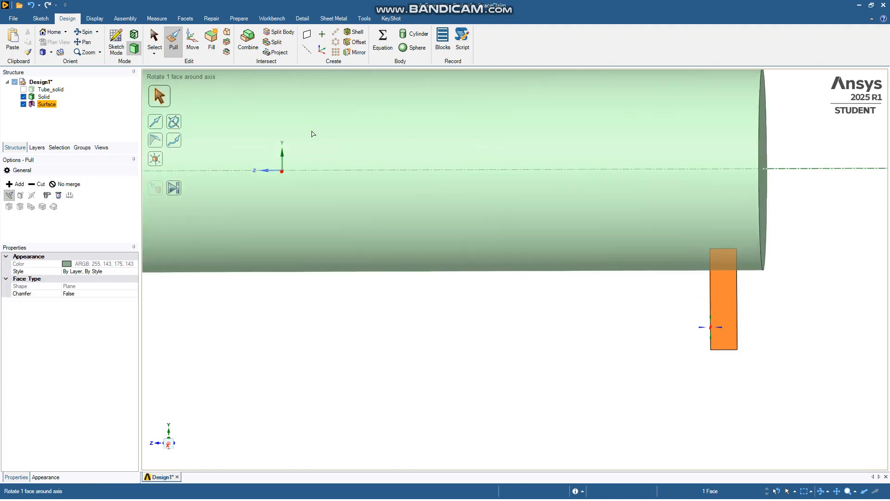
{"action": "left_click", "coordinate": [175, 128]}
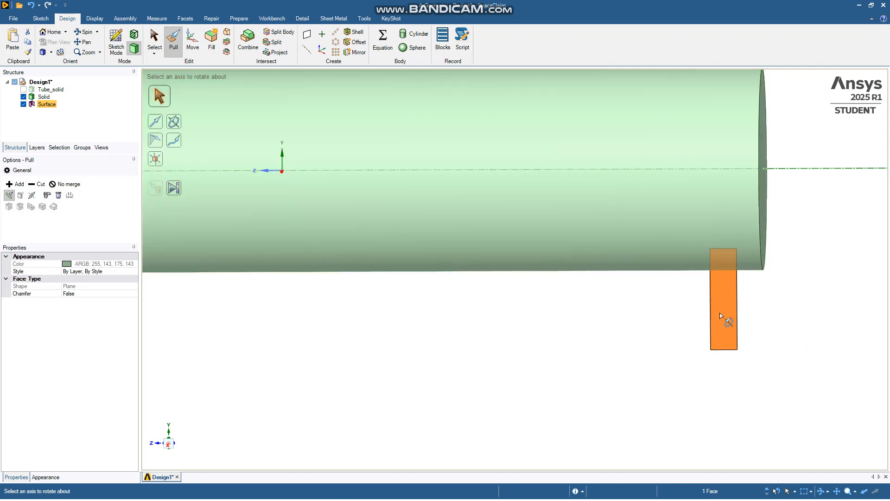
{"action": "left_click", "coordinate": [711, 314]}
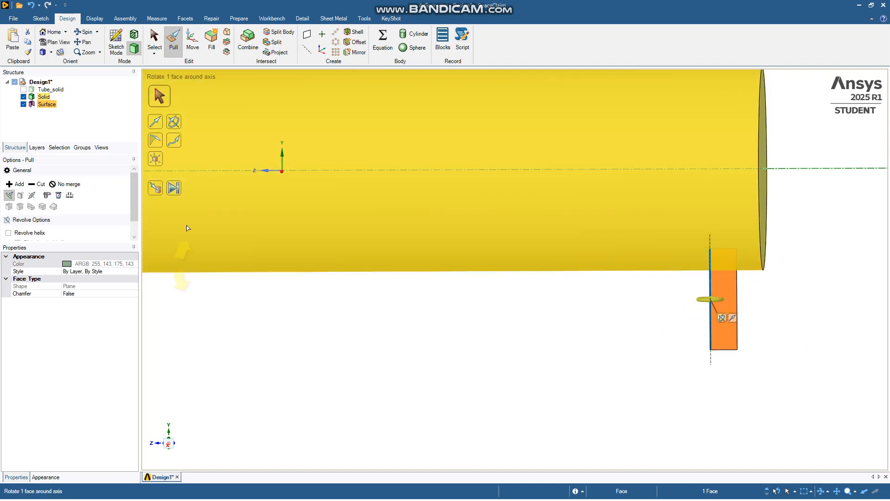
{"action": "left_click", "coordinate": [175, 189]}
Examine the cylinder body and its two revolved ports, clear the face selection and return to the Select tool
{"action": "scroll", "coordinate": [686, 310], "scroll_direction": "down", "scroll_amount": 3}
{"action": "scroll", "coordinate": [686, 310], "scroll_direction": "down", "scroll_amount": 4}
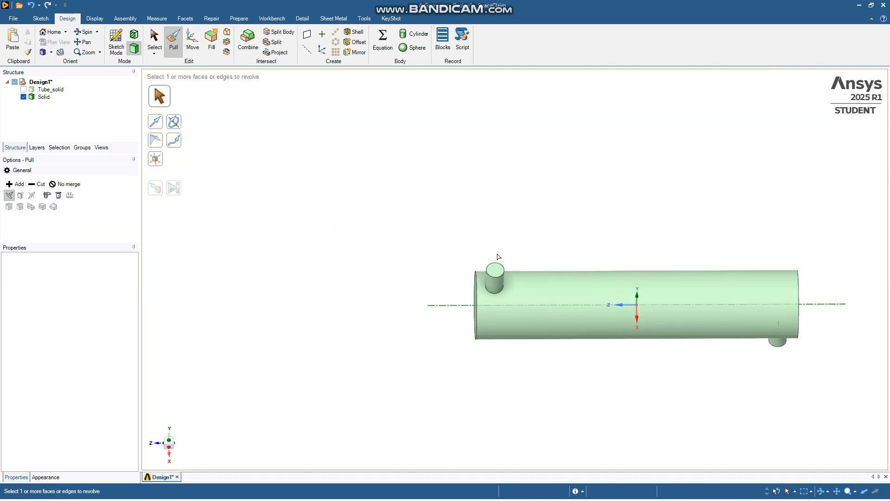
{"action": "scroll", "coordinate": [533, 238], "scroll_direction": "up", "scroll_amount": 4}
{"action": "scroll", "coordinate": [516, 237], "scroll_direction": "up", "scroll_amount": 1}
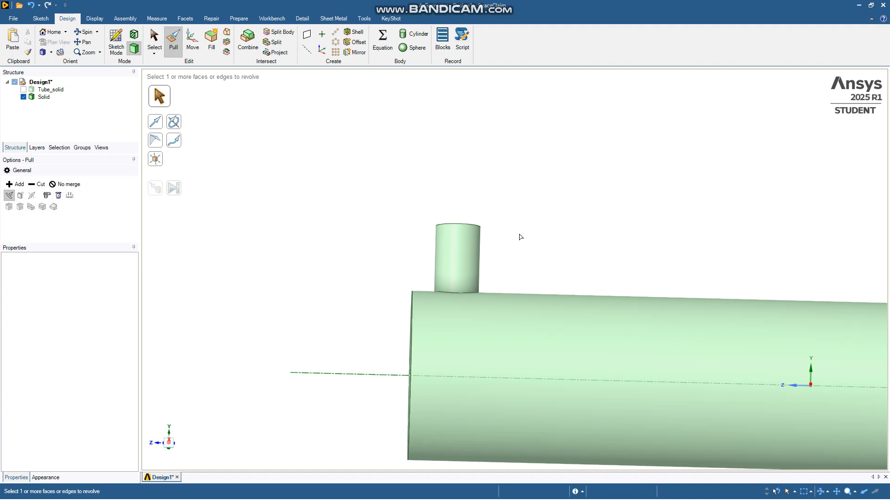
{"action": "scroll", "coordinate": [401, 234], "scroll_direction": "down", "scroll_amount": 3}
{"action": "left_click", "coordinate": [600, 302]}
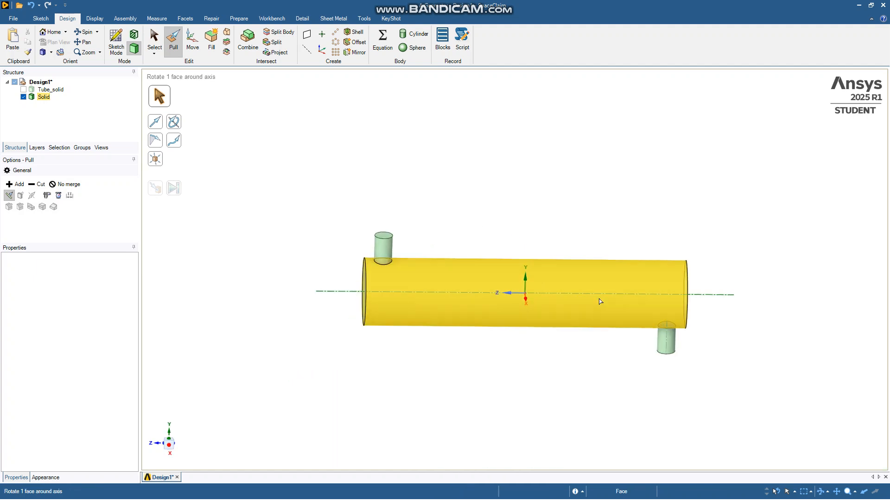
{"action": "scroll", "coordinate": [601, 302], "scroll_direction": "up", "scroll_amount": 2}
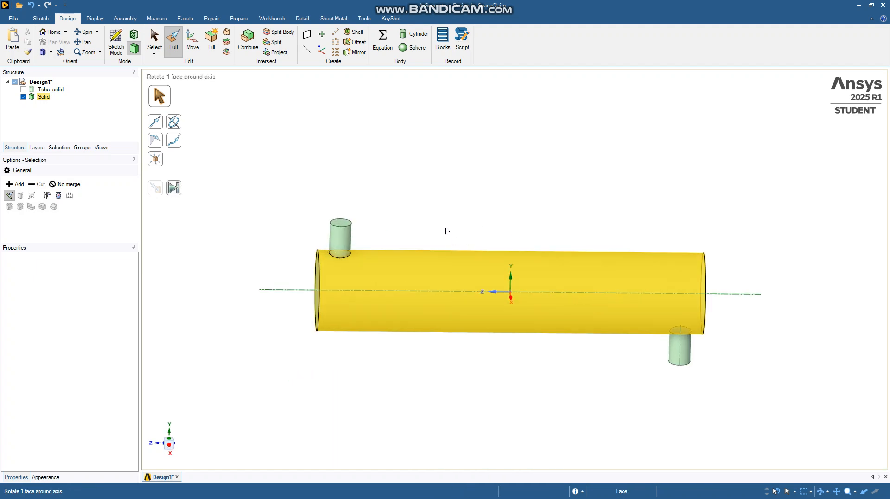
{"action": "left_click", "coordinate": [446, 230]}
{"action": "left_click", "coordinate": [156, 47]}
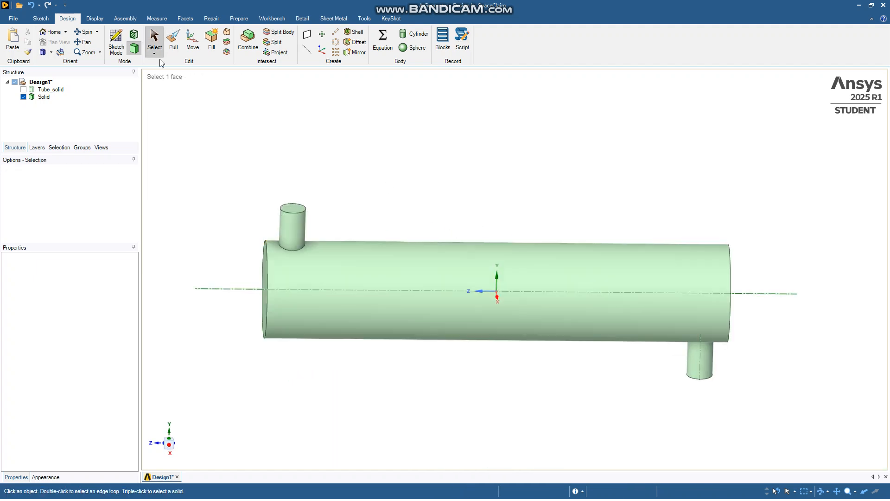
Shell the cylindrical body to a 1 mm wall, opening the end face of the port near its positive Z end
{"action": "left_click", "coordinate": [355, 32]}
{"action": "scroll", "coordinate": [336, 169], "scroll_direction": "up", "scroll_amount": 2}
{"action": "left_click", "coordinate": [277, 226]}
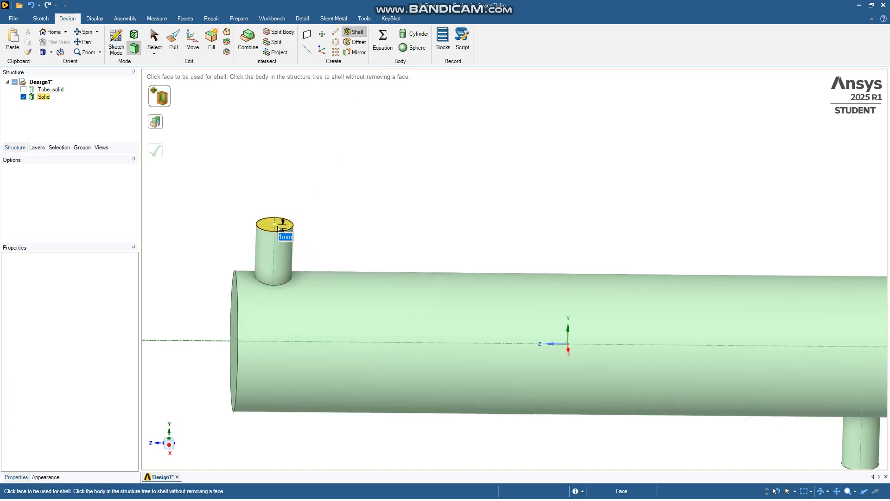
{"action": "scroll", "coordinate": [397, 241], "scroll_direction": "down", "scroll_amount": 6}
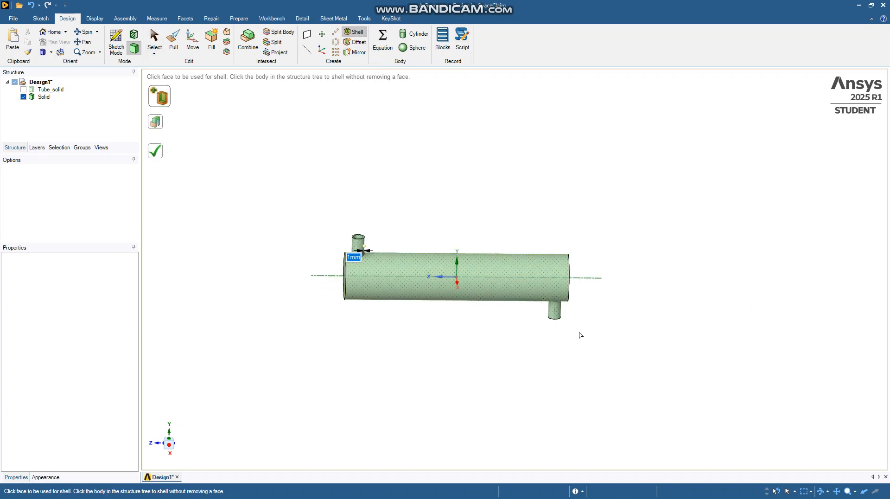
Open the end face of the port near the negative Z end in the same 1 mm shell and complete the shell
{"action": "scroll", "coordinate": [580, 334], "scroll_direction": "up", "scroll_amount": 2}
{"action": "scroll", "coordinate": [566, 337], "scroll_direction": "down", "scroll_amount": 1}
{"action": "middle_click_drag", "start_coordinate": [554, 316], "coordinate": [543, 239]}
{"action": "scroll", "coordinate": [545, 316], "scroll_direction": "up", "scroll_amount": 4}
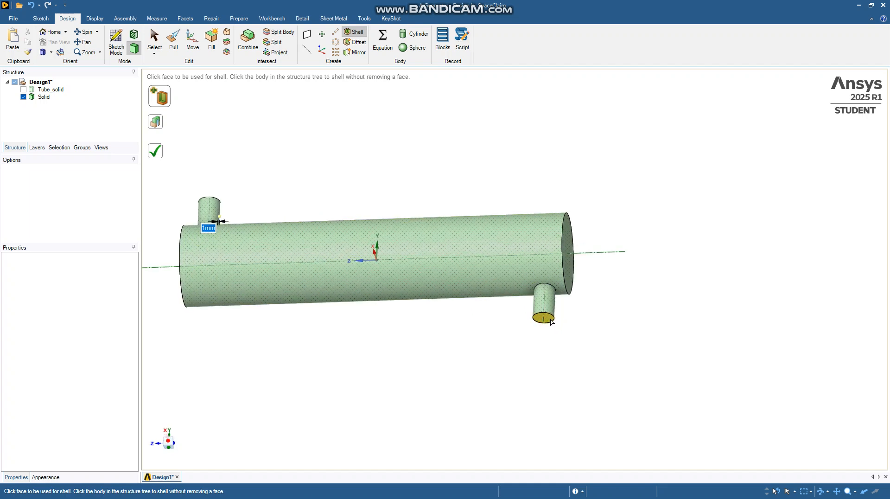
{"action": "left_click", "coordinate": [536, 317]}
{"action": "scroll", "coordinate": [596, 260], "scroll_direction": "down", "scroll_amount": 5}
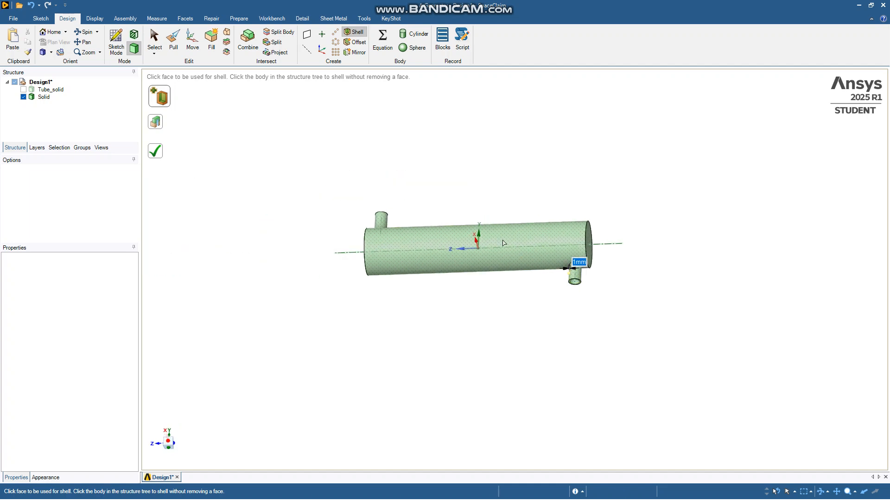
{"action": "scroll", "coordinate": [521, 243], "scroll_direction": "down", "scroll_amount": 1}
{"action": "middle_click_drag", "start_coordinate": [447, 201], "coordinate": [530, 318]}
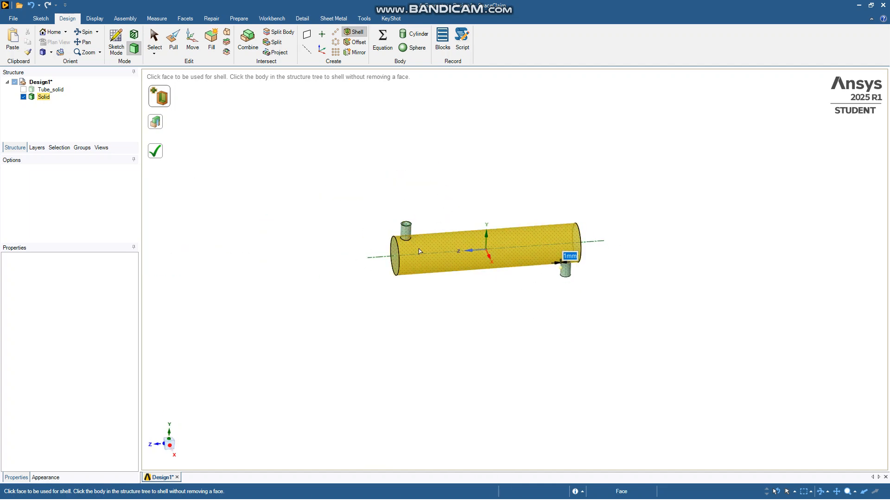
{"action": "scroll", "coordinate": [331, 188], "scroll_direction": "up", "scroll_amount": 2}
{"action": "left_click", "coordinate": [161, 157]}
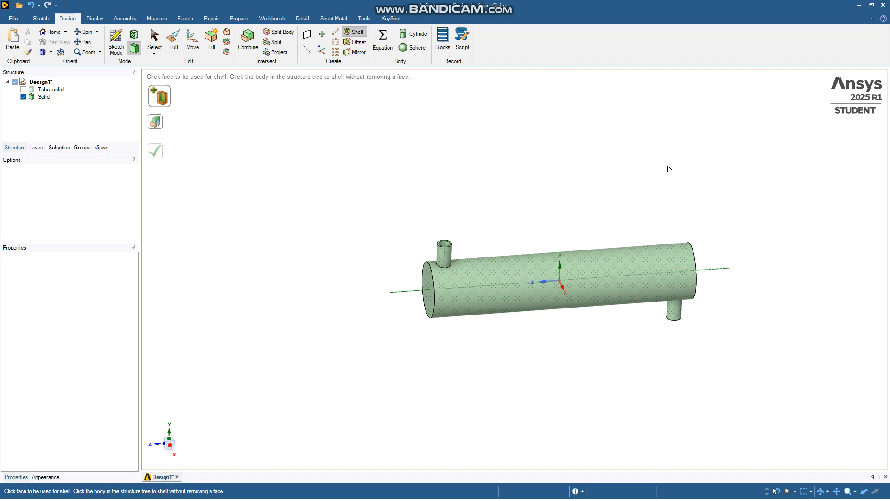
Examine the shelled cylinder and its opened ports from several angles
{"action": "middle_click_drag", "start_coordinate": [569, 181], "coordinate": [579, 199]}
{"action": "scroll", "coordinate": [524, 278], "scroll_direction": "up", "scroll_amount": 3}
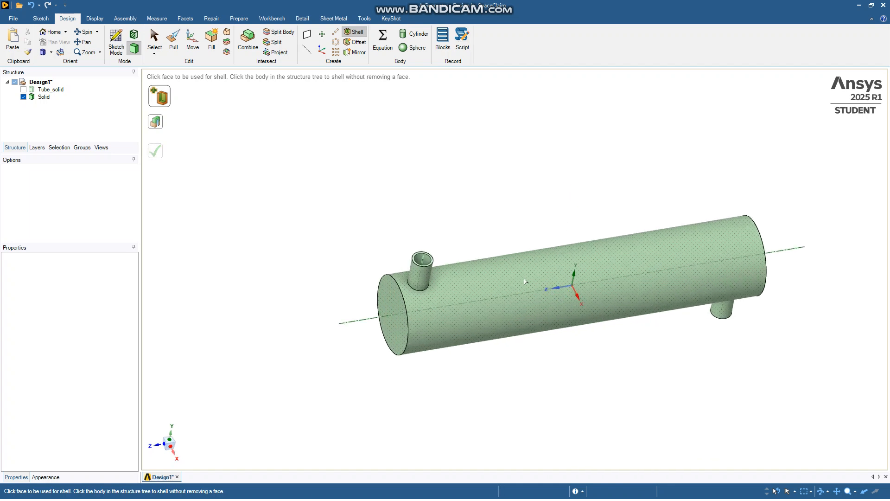
{"action": "scroll", "coordinate": [436, 257], "scroll_direction": "up", "scroll_amount": 7}
{"action": "middle_click_drag", "start_coordinate": [535, 148], "coordinate": [515, 192]}
{"action": "scroll", "coordinate": [518, 269], "scroll_direction": "down", "scroll_amount": 5}
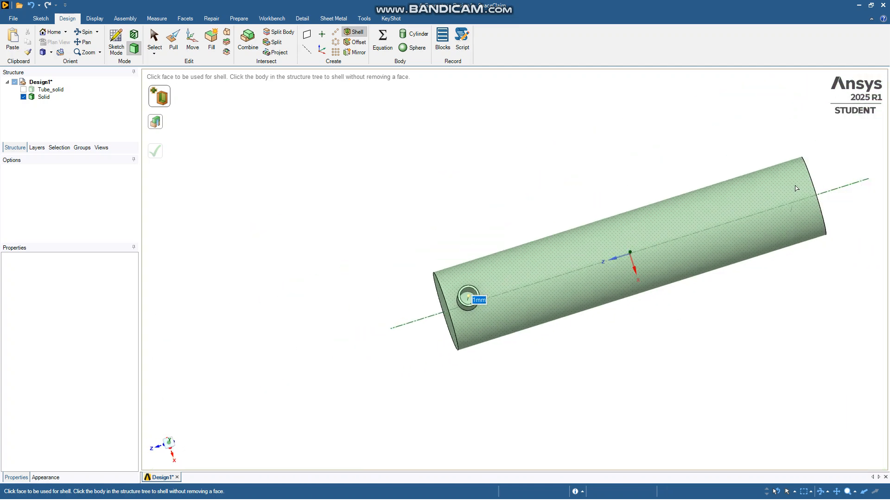
{"action": "scroll", "coordinate": [797, 188], "scroll_direction": "up", "scroll_amount": 2}
{"action": "middle_click_drag", "start_coordinate": [645, 306], "coordinate": [690, 299]}
{"action": "scroll", "coordinate": [642, 207], "scroll_direction": "down", "scroll_amount": 3}
Rename the shelled body as Shell_solid, clear the selection and leave the Shell tool
{"action": "left_click", "coordinate": [39, 94]}
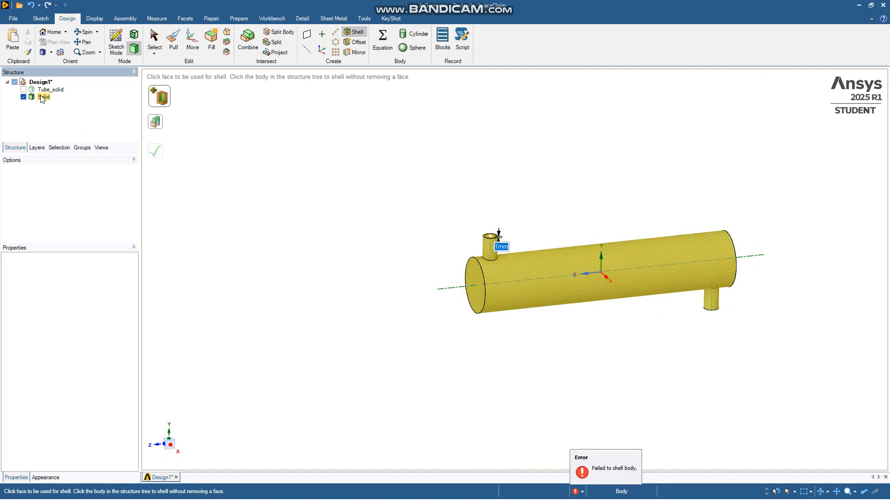
{"action": "right_click", "coordinate": [40, 96]}
{"action": "left_click", "coordinate": [87, 155]}
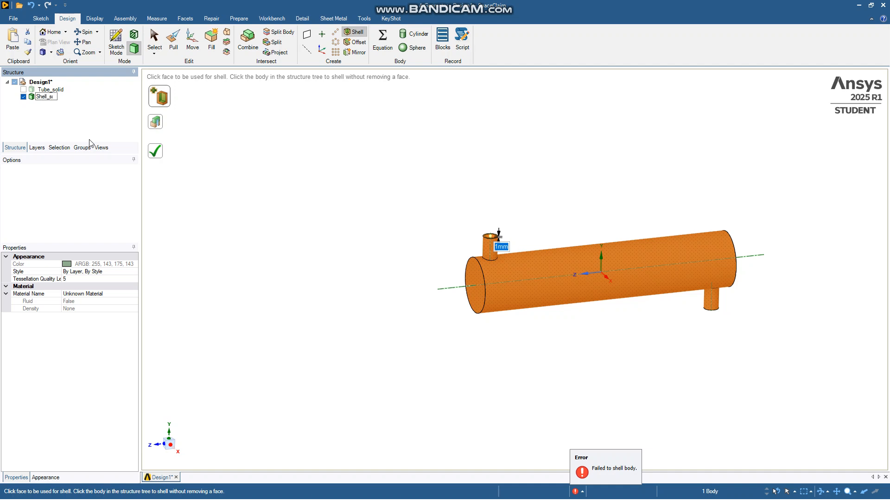
{"action": "key", "text": "Return"}
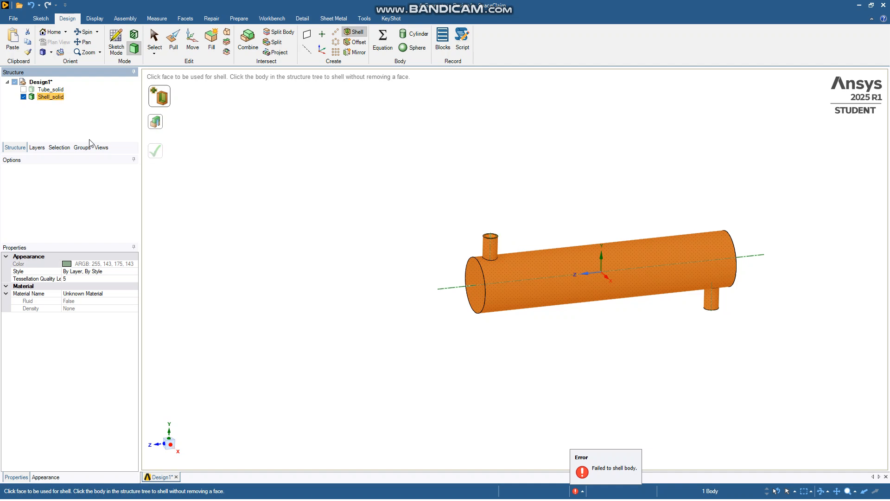
{"action": "left_click", "coordinate": [334, 167]}
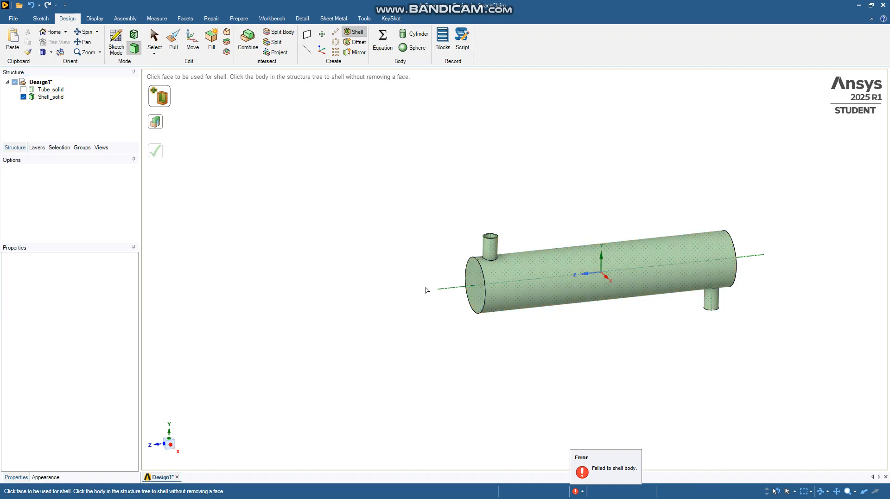
{"action": "key", "text": "Escape"}
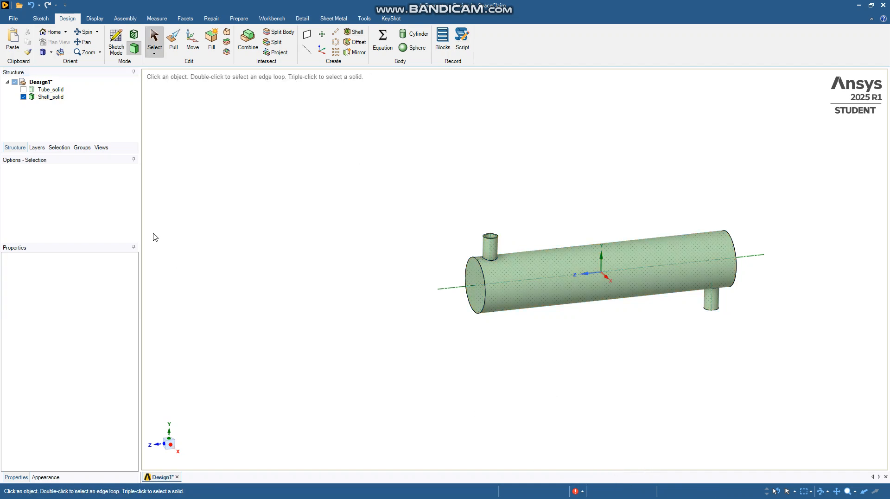
Show the hidden Tube_solid body together with Shell_solid and check how the tube passes through it
{"action": "middle_click_drag", "start_coordinate": [721, 257], "coordinate": [683, 335]}
{"action": "scroll", "coordinate": [682, 333], "scroll_direction": "down", "scroll_amount": 1}
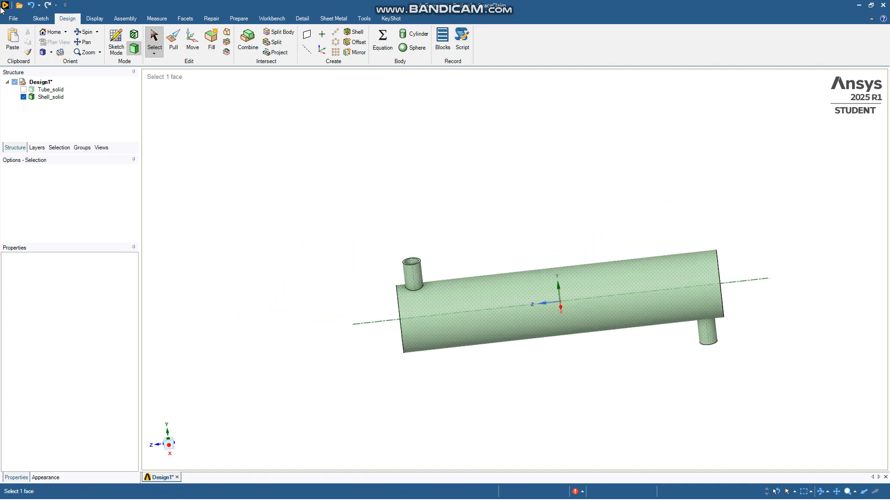
{"action": "left_click", "coordinate": [23, 89]}
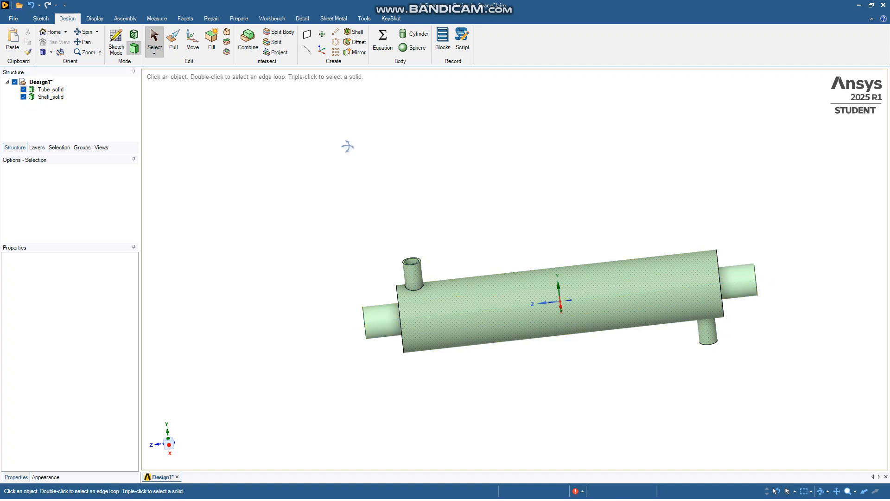
{"action": "middle_click_drag", "start_coordinate": [347, 146], "coordinate": [375, 125]}
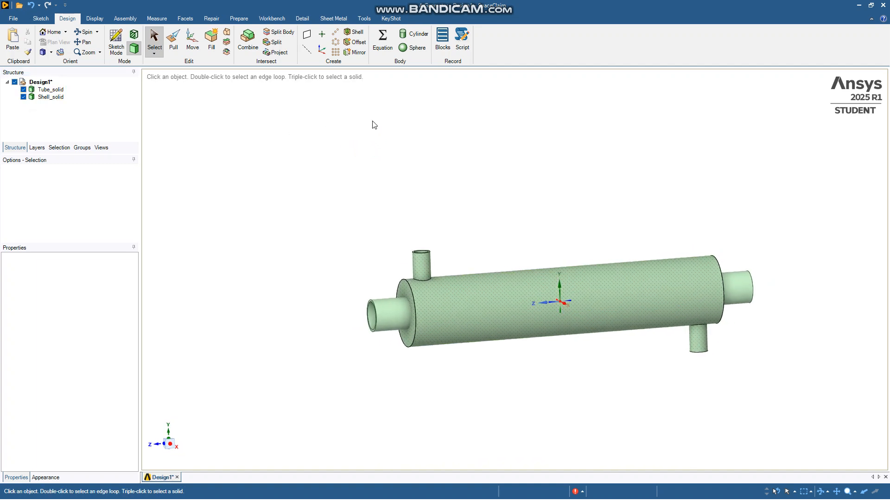
Start the Combine tool for the shell and tube bodies
{"action": "left_click", "coordinate": [248, 39]}
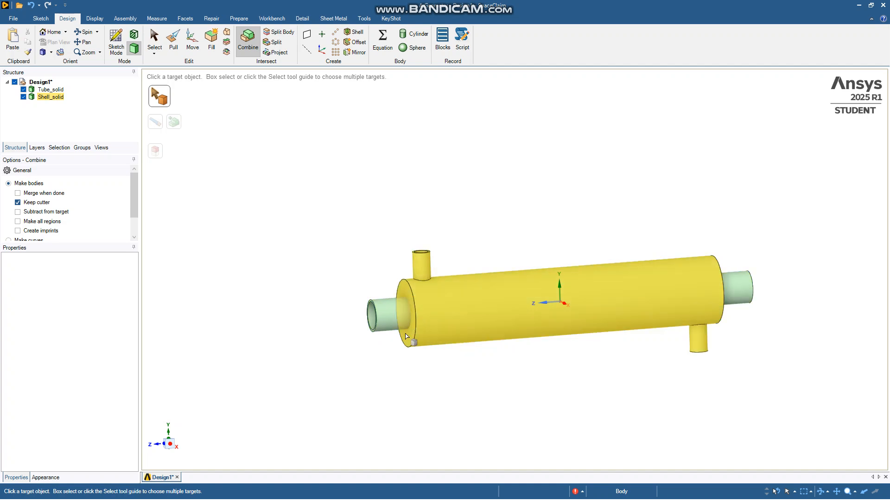